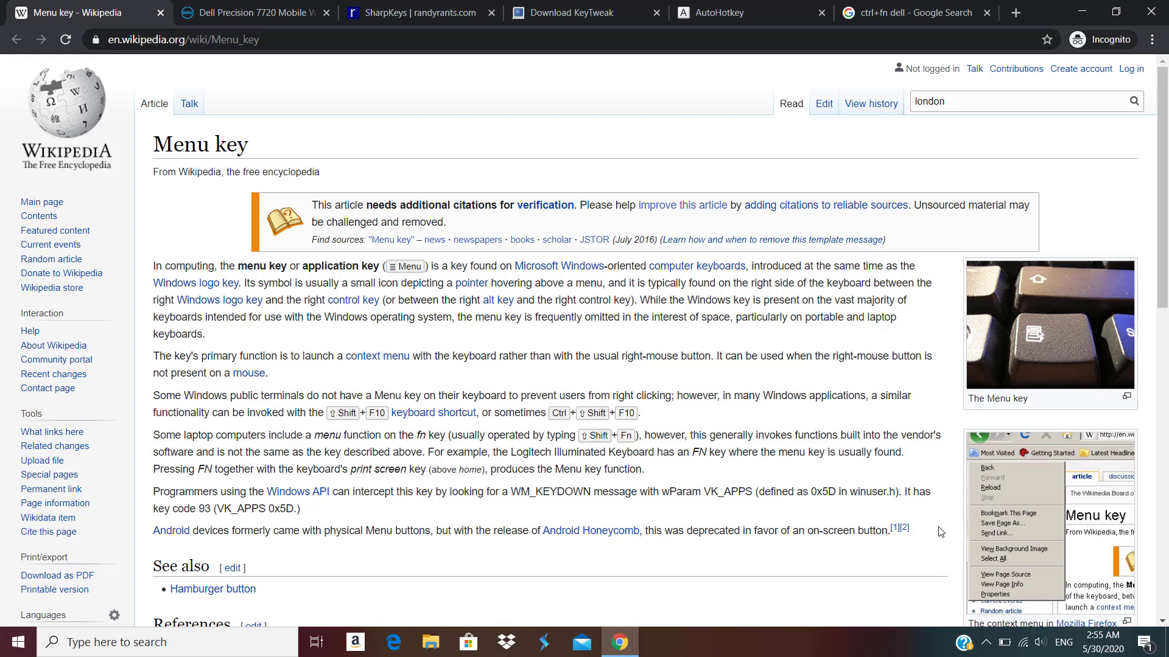
Look at the keyboard layout in the Dell Precision 7720 guide and return to the Wikipedia Menu key article.
{"action": "left_click", "coordinate": [234, 11]}
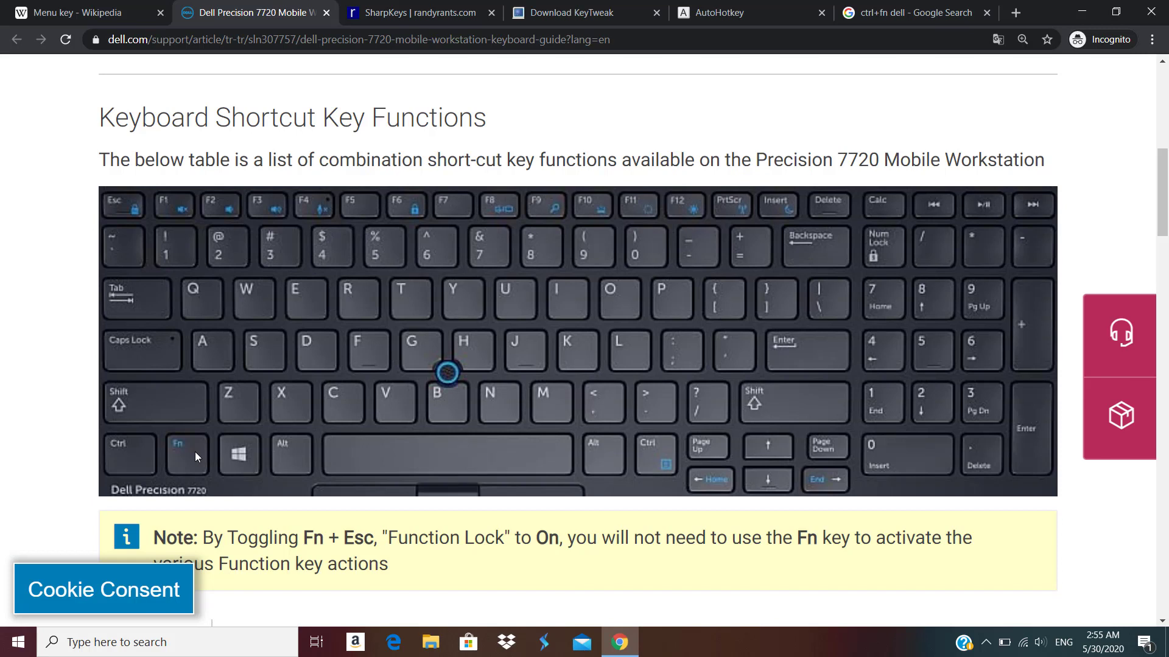
{"action": "left_click", "coordinate": [67, 9]}
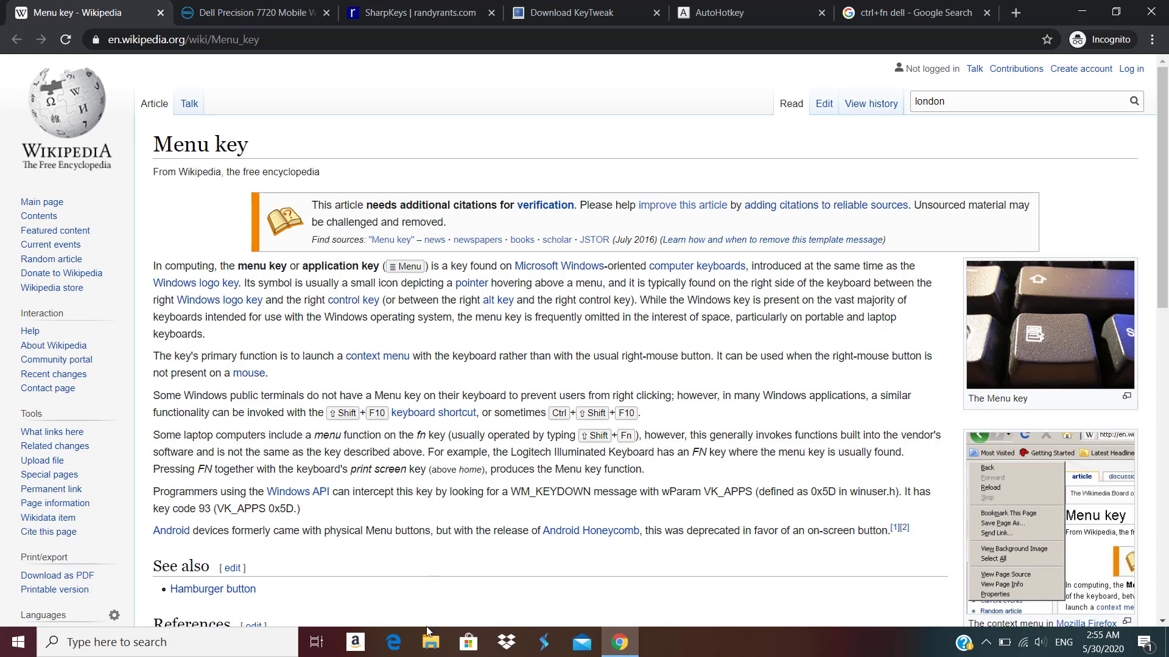
Switch to File Explorer, view the context menu of the Downloads folder, and put the window away again.
{"action": "left_click", "coordinate": [423, 645]}
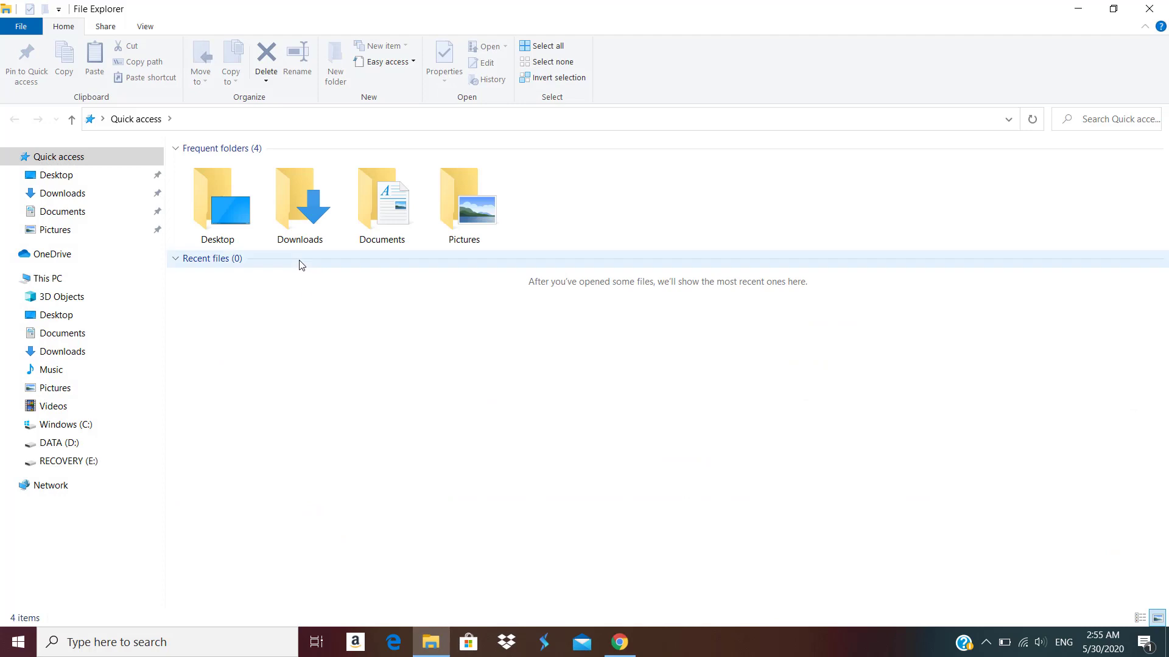
{"action": "left_click", "coordinate": [300, 237]}
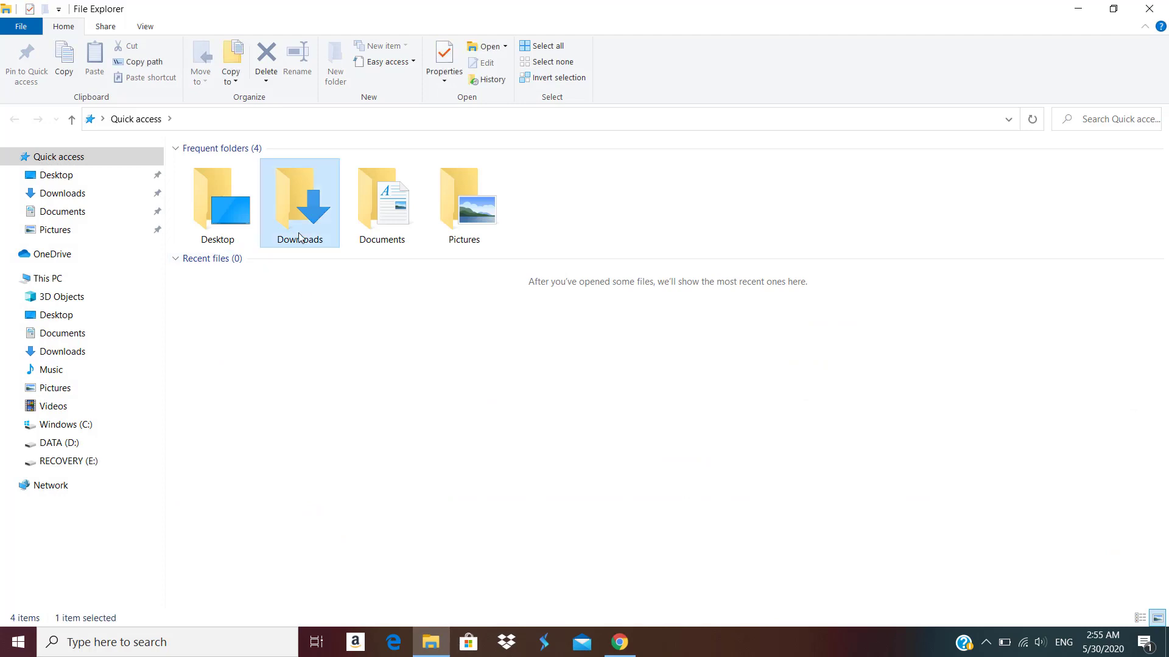
{"action": "right_click", "coordinate": [299, 238]}
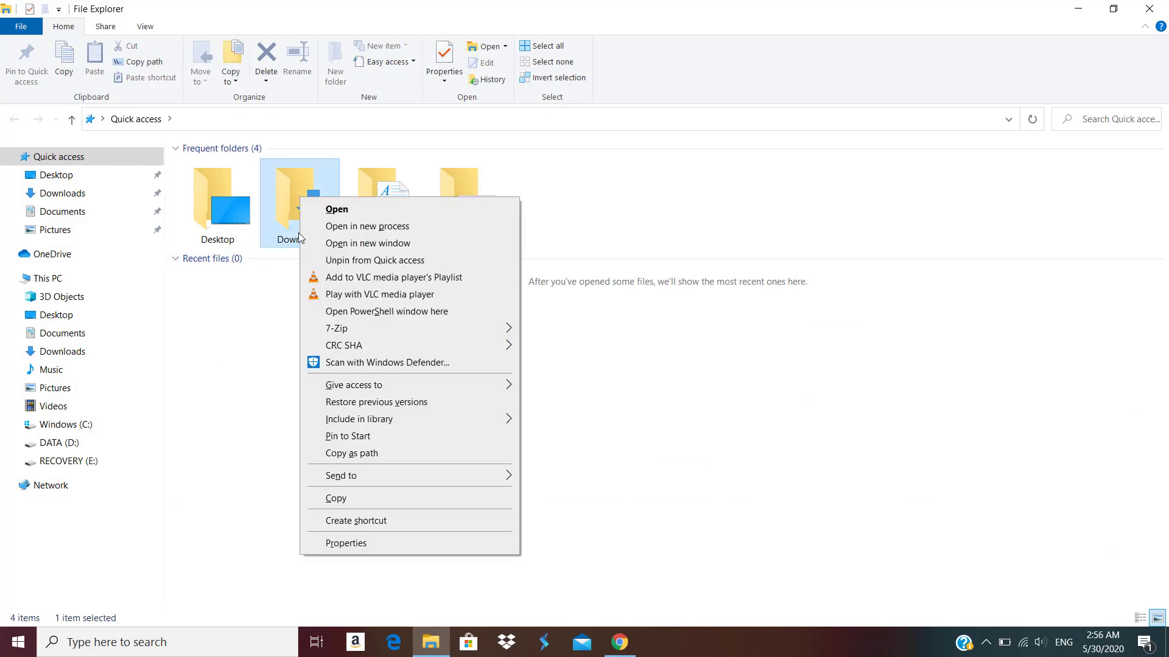
{"action": "left_click", "coordinate": [261, 324]}
{"action": "left_click", "coordinate": [262, 324]}
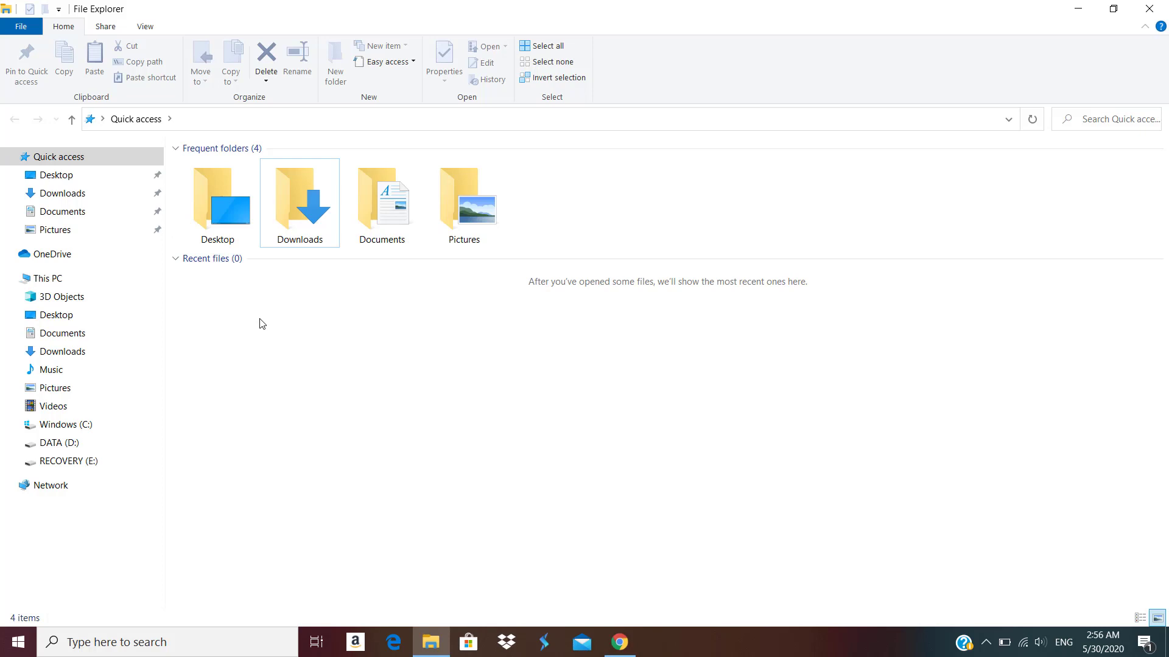
{"action": "left_click", "coordinate": [1078, 8]}
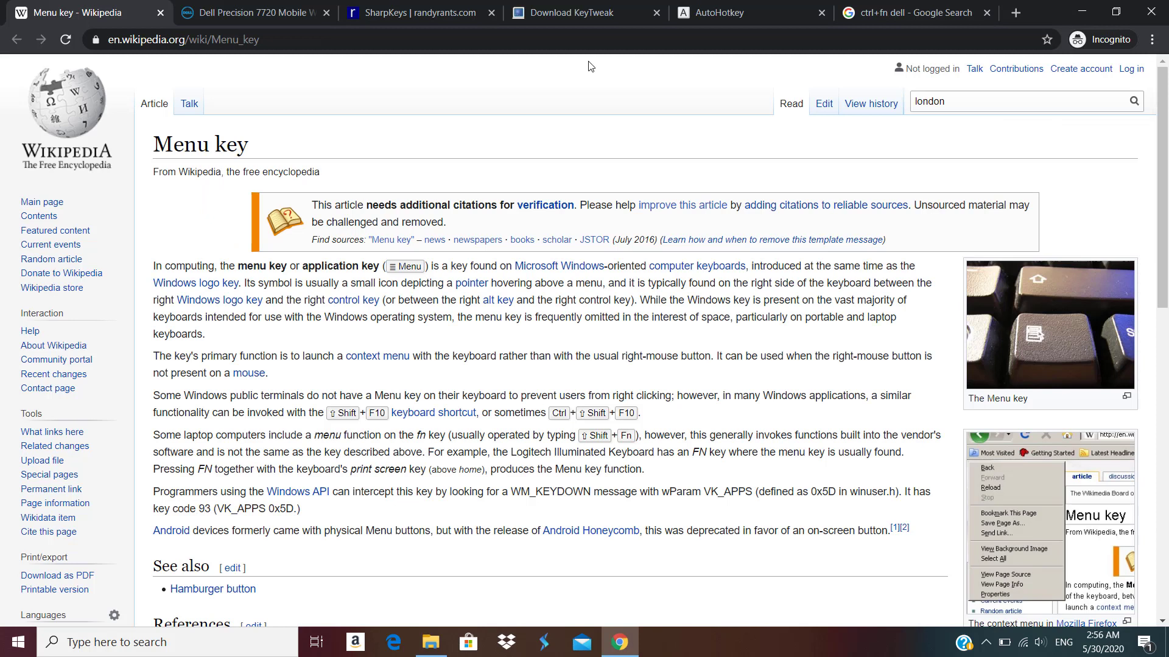
View the SharpKeys 3.9 and KeyTweak download pages and return to the SharpKeys page.
{"action": "left_click", "coordinate": [408, 13]}
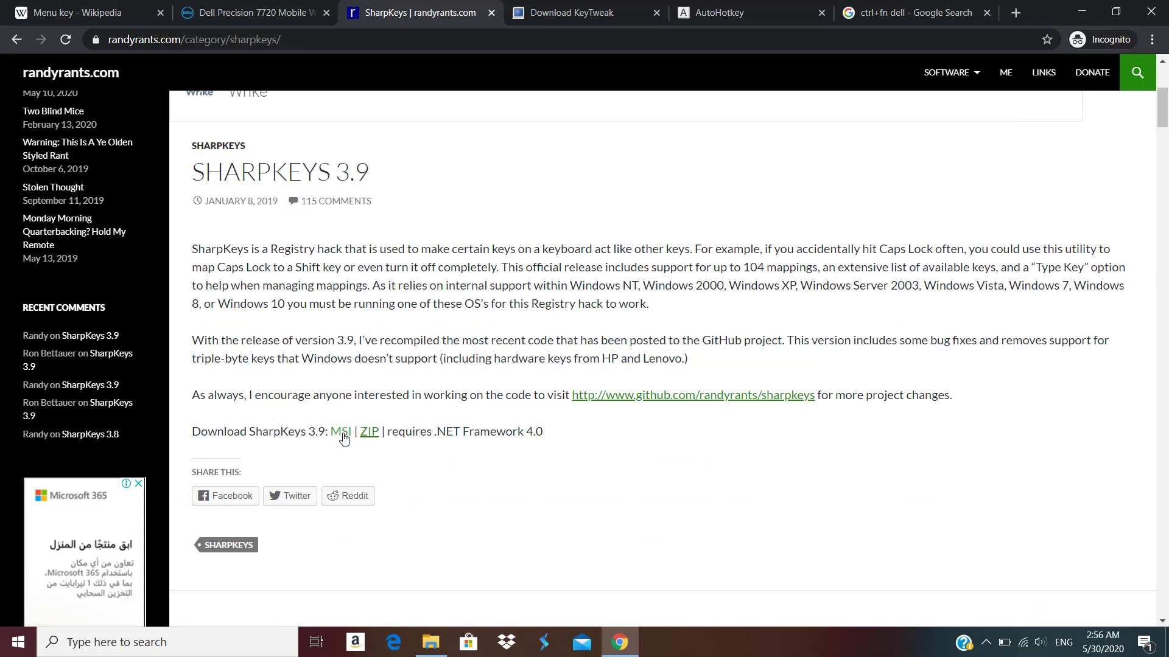
{"action": "left_click", "coordinate": [567, 13]}
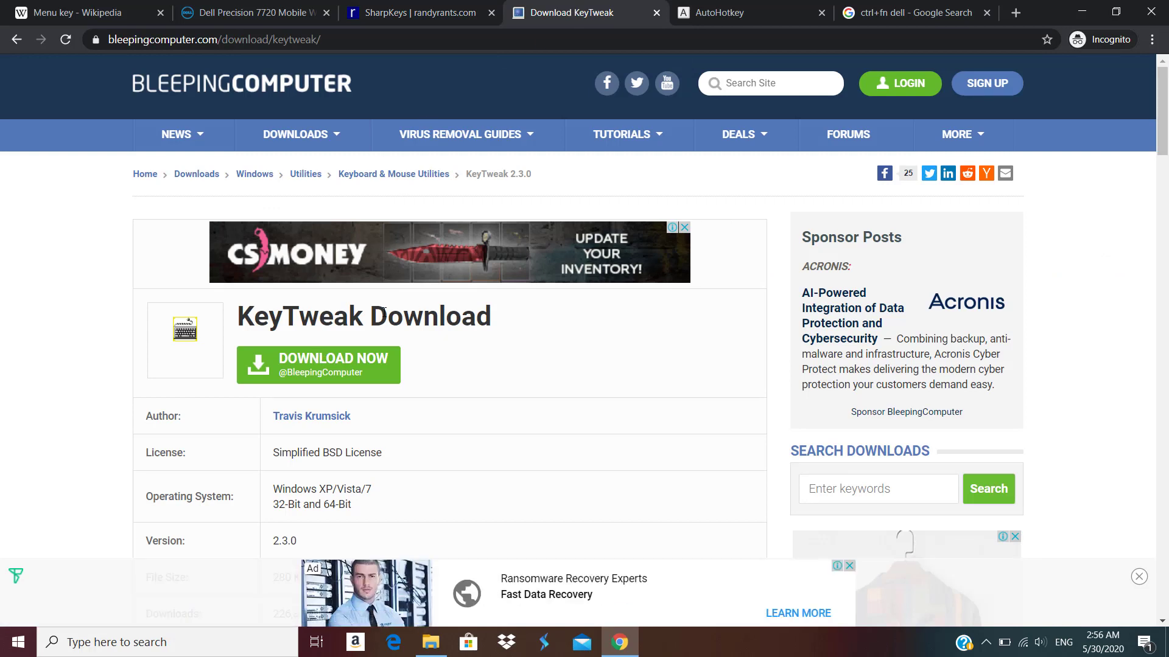
{"action": "left_click", "coordinate": [407, 10]}
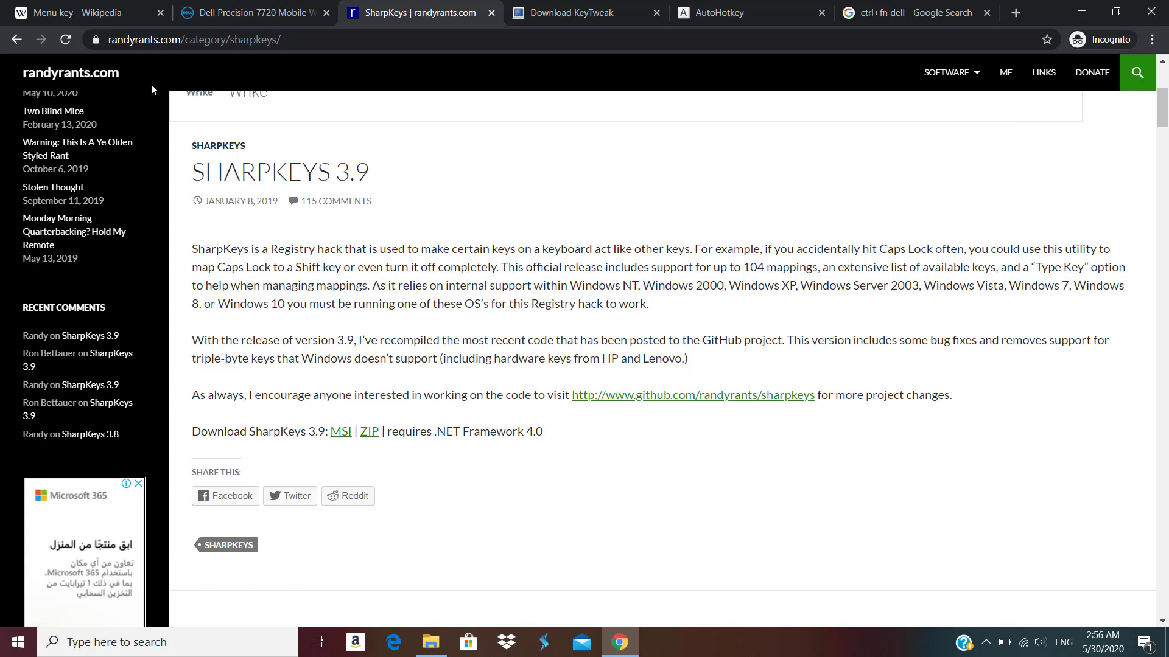
Download the ZIP version of SharpKeys 3.9 and show the downloaded sharpkeys39.zip in its folder.
{"action": "left_click", "coordinate": [369, 432]}
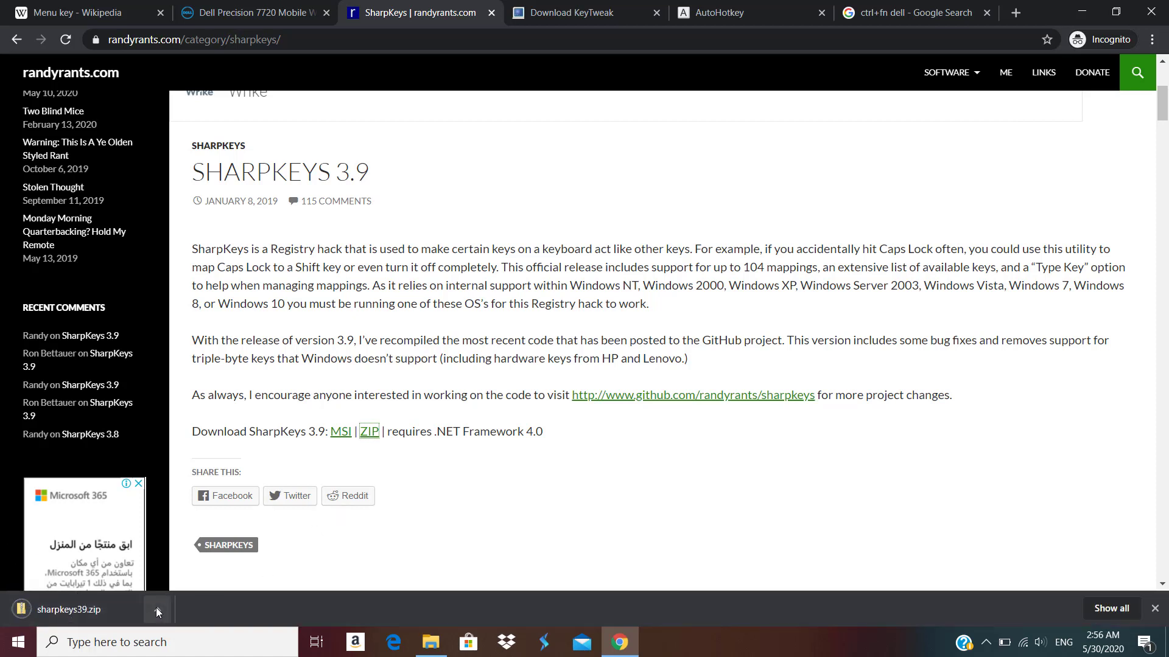
{"action": "left_click", "coordinate": [157, 611]}
{"action": "left_click", "coordinate": [186, 563]}
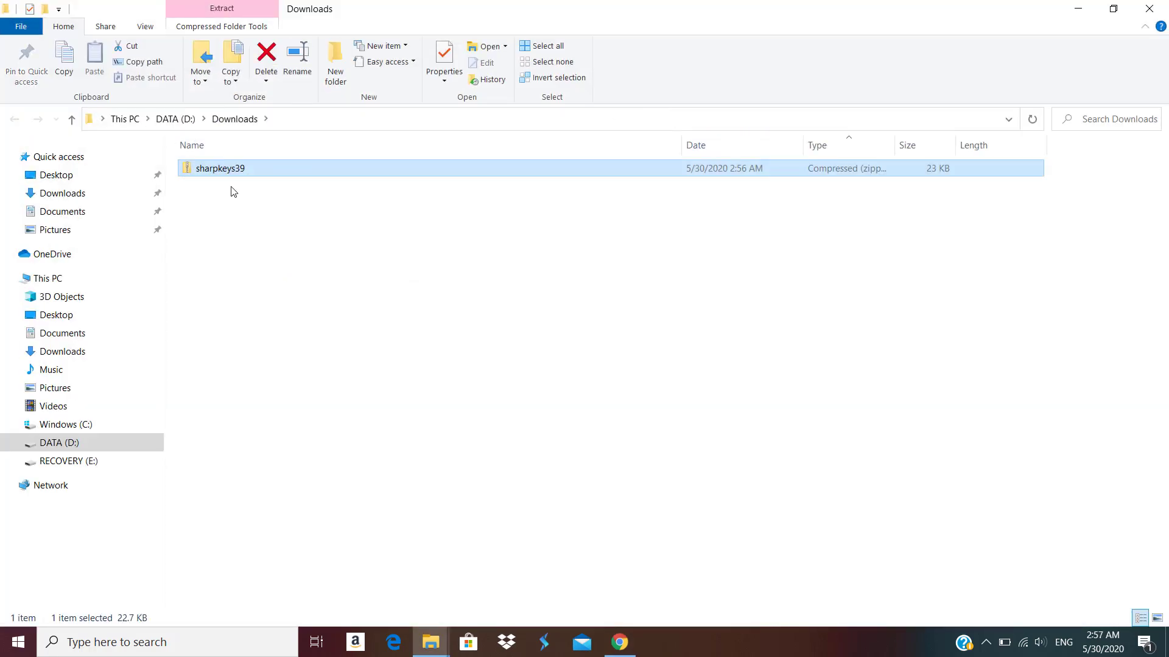
Extract the whole sharpkeys39 archive to its default destination folder.
{"action": "right_click", "coordinate": [220, 168]}
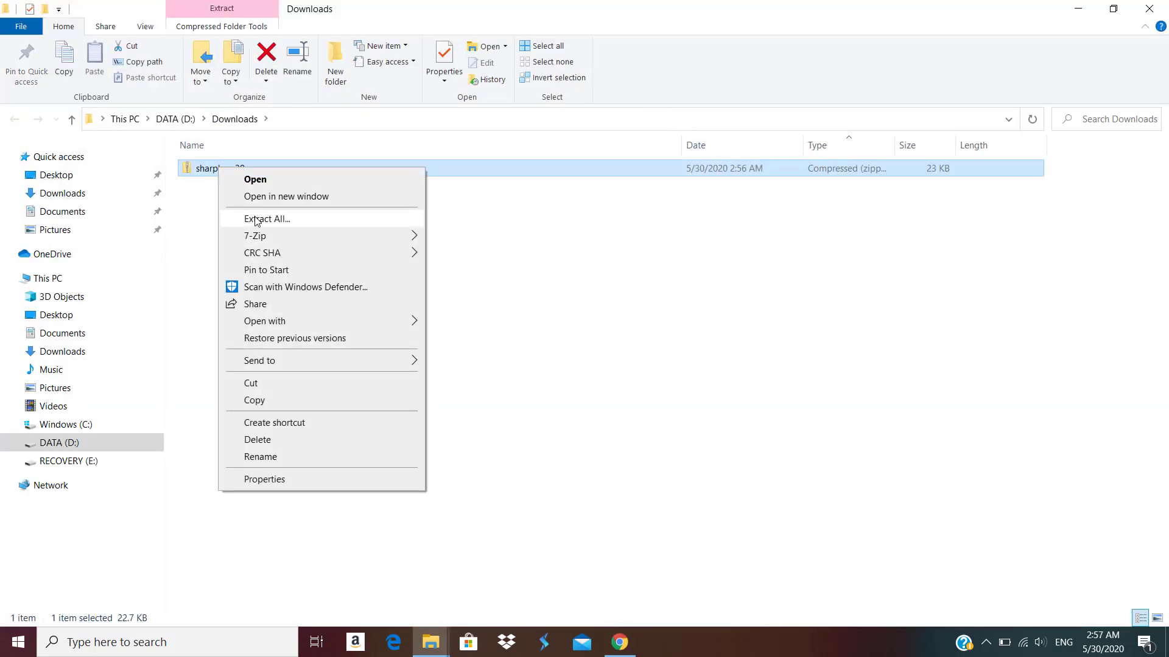
{"action": "left_click", "coordinate": [254, 219]}
{"action": "key", "text": "Return"}
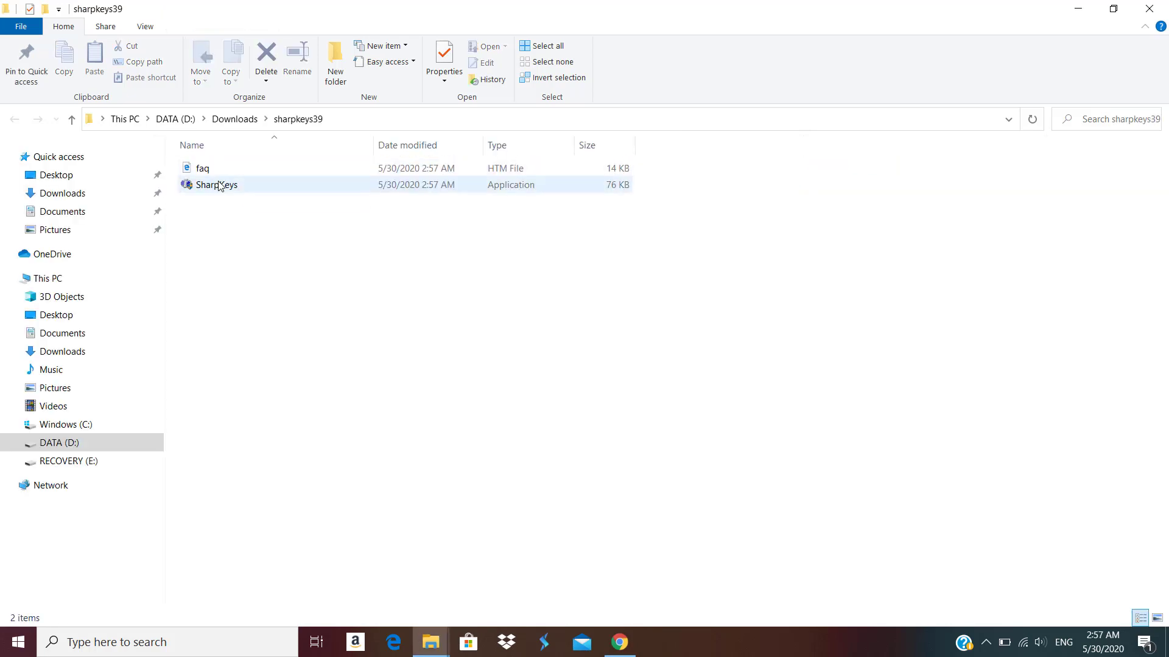
Run the extracted SharpKeys application as administrator.
{"action": "left_click", "coordinate": [219, 186]}
{"action": "right_click", "coordinate": [219, 185]}
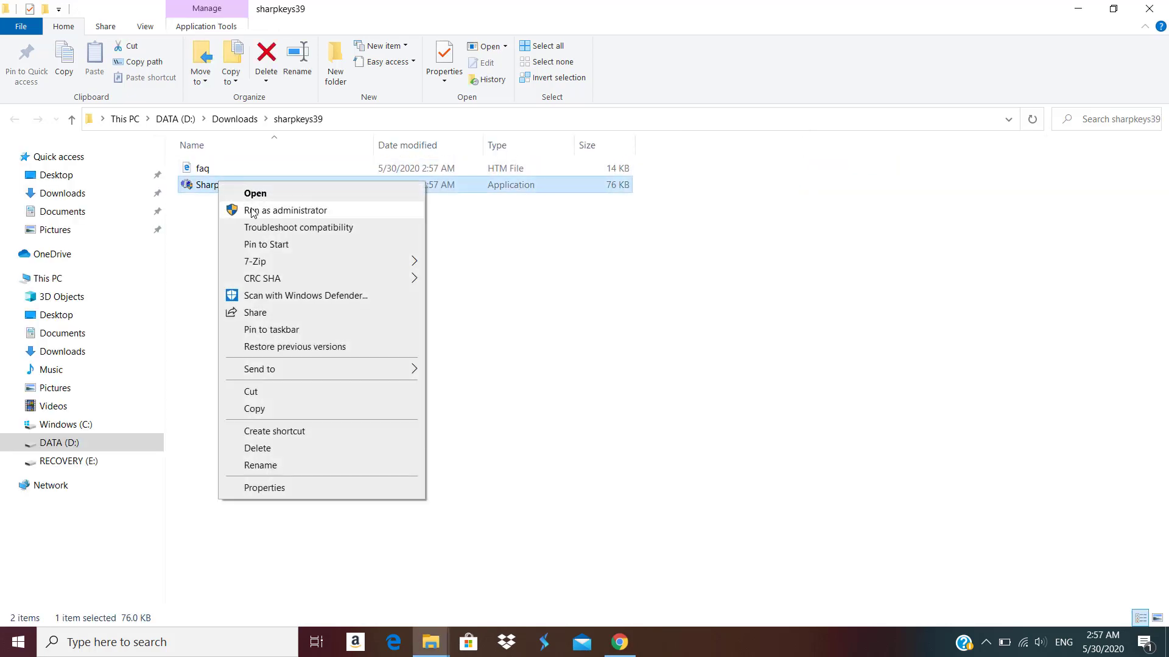
{"action": "left_click", "coordinate": [246, 208]}
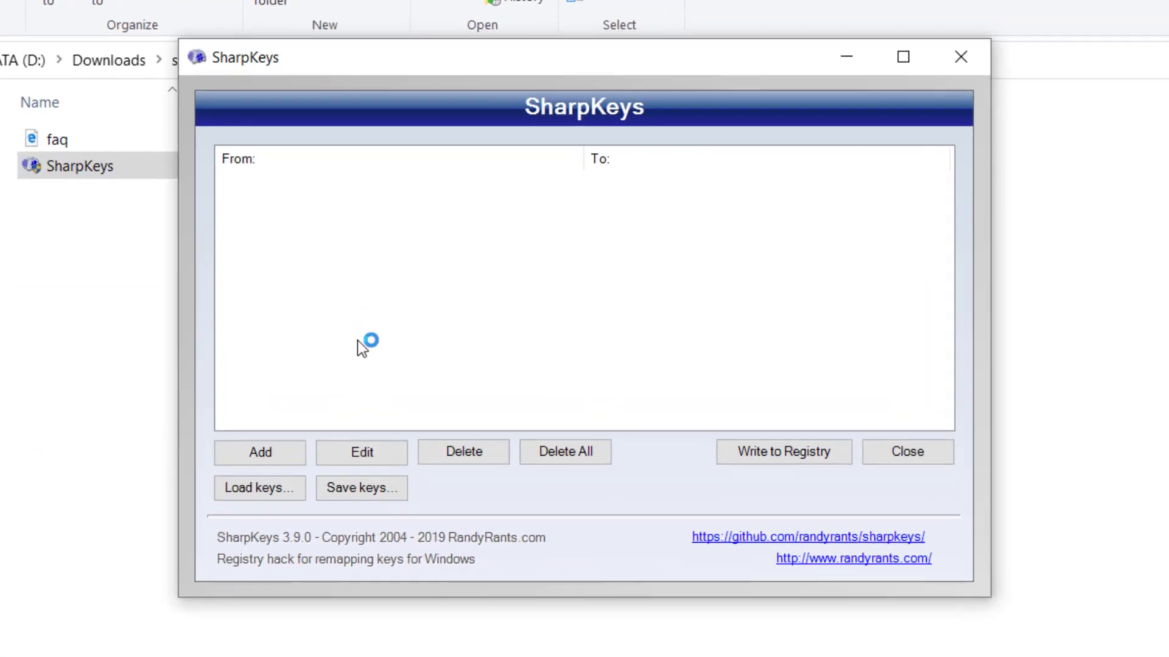
Add a new key mapping and capture Special: Right Ctrl (E0_1D) as the key to map from.
{"action": "left_click", "coordinate": [264, 458]}
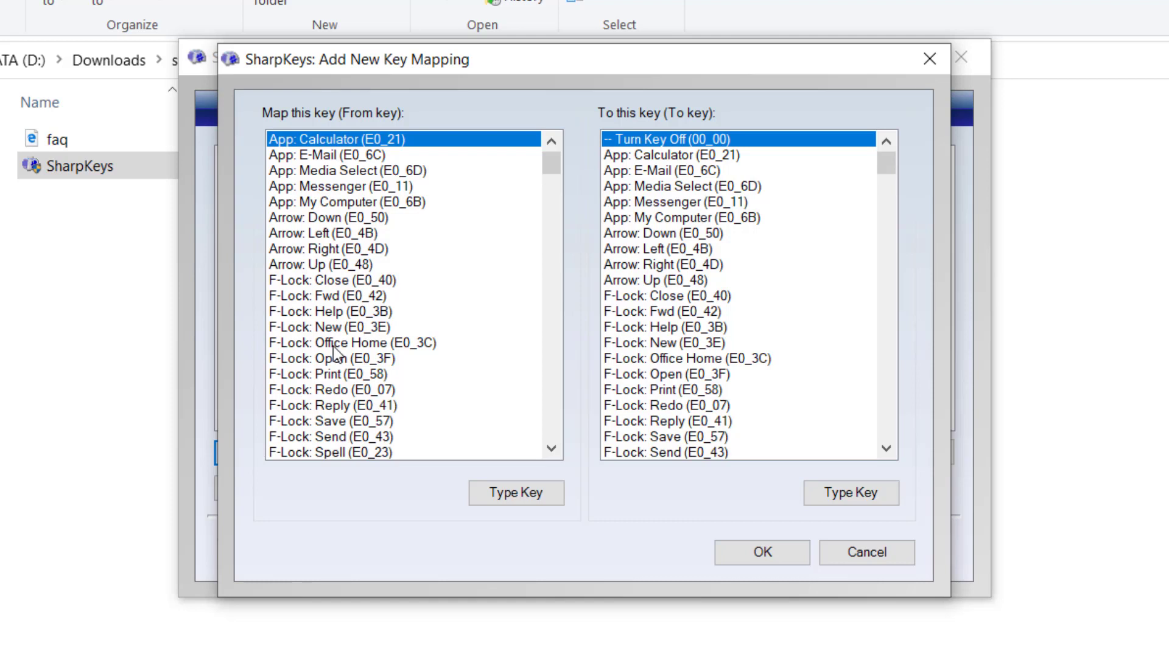
{"action": "left_click", "coordinate": [507, 501]}
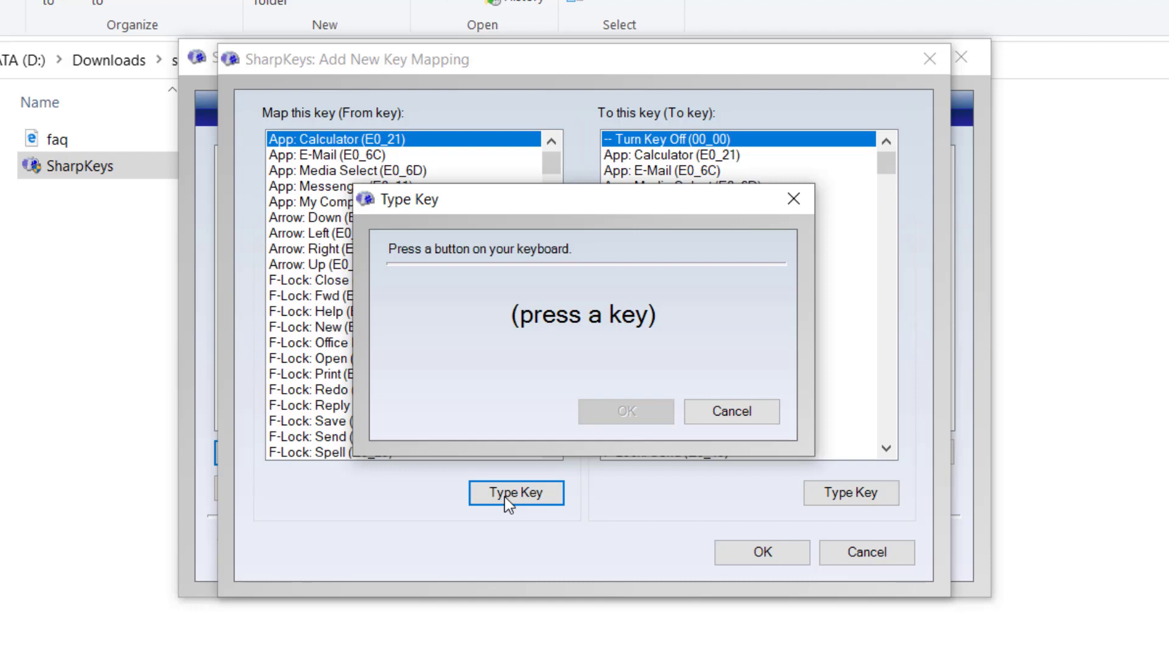
{"action": "key", "text": "ctrl"}
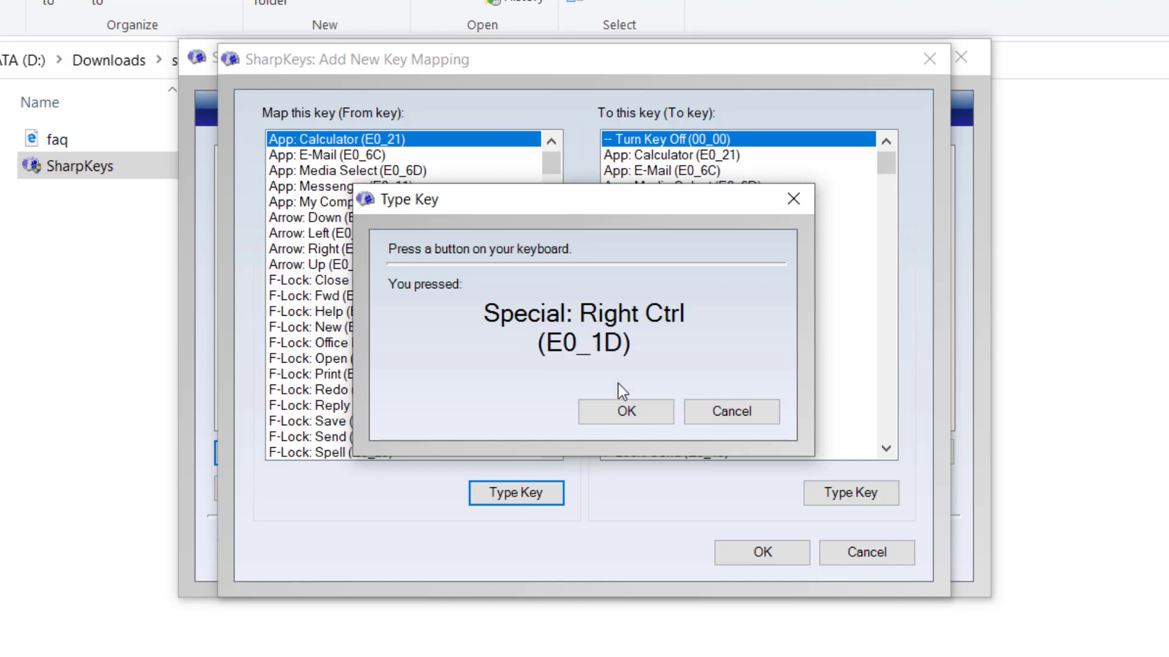
{"action": "left_click", "coordinate": [629, 418]}
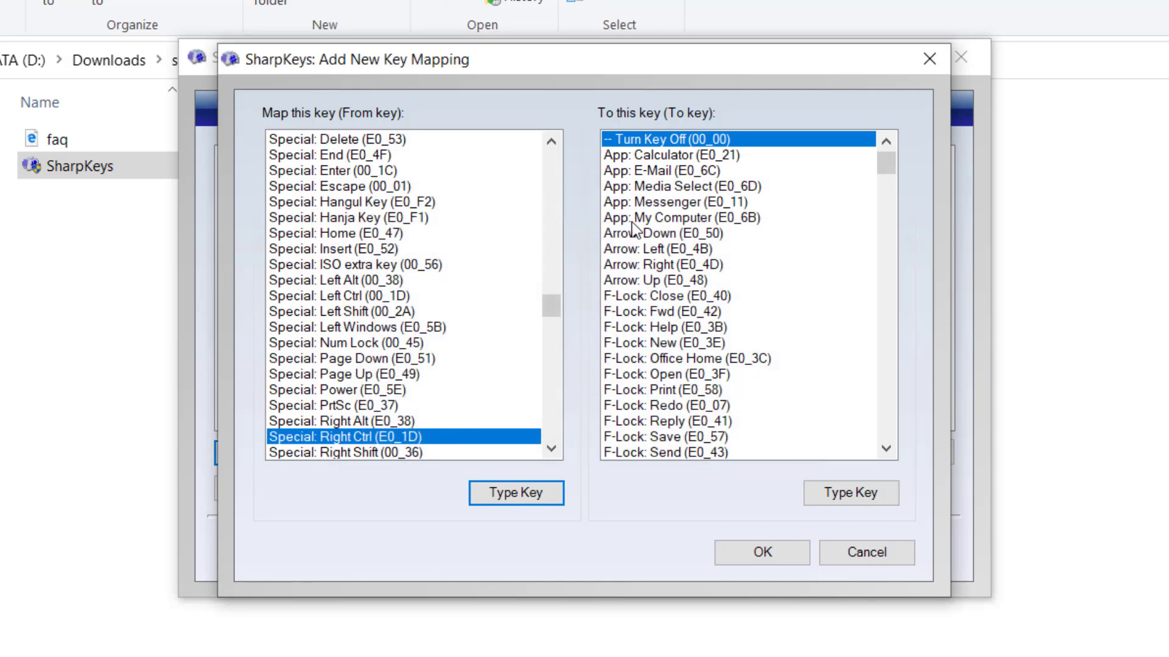
Set the mapping's target key to Special: Application (E0_5D) and accept the mapping.
{"action": "left_click", "coordinate": [666, 297]}
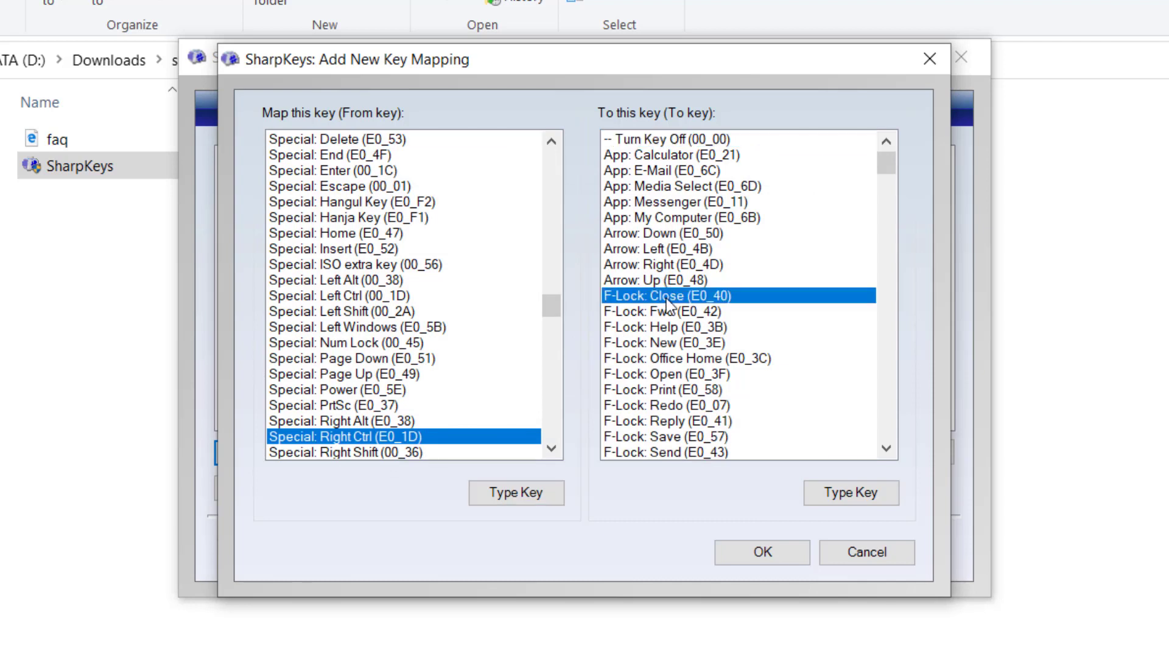
{"action": "key", "text": "Down"}
{"action": "key", "text": "Down"}
{"action": "key", "text": "Down"}
{"action": "key", "text": "Down"}
{"action": "key", "text": "Down"}
{"action": "key", "text": "Down"}
{"action": "key", "text": "Down"}
{"action": "key", "text": "Down"}
{"action": "key", "text": "Down"}
{"action": "key", "text": "Down"}
{"action": "key", "text": "Down"}
{"action": "key", "text": "Down"}
{"action": "key", "text": "Down"}
{"action": "key", "text": "Down"}
{"action": "key", "text": "Down"}
{"action": "key", "text": "Down"}
{"action": "key", "text": "Down"}
{"action": "key", "text": "Down"}
{"action": "key", "text": "Down"}
{"action": "key", "text": "Down"}
{"action": "key", "text": "Down"}
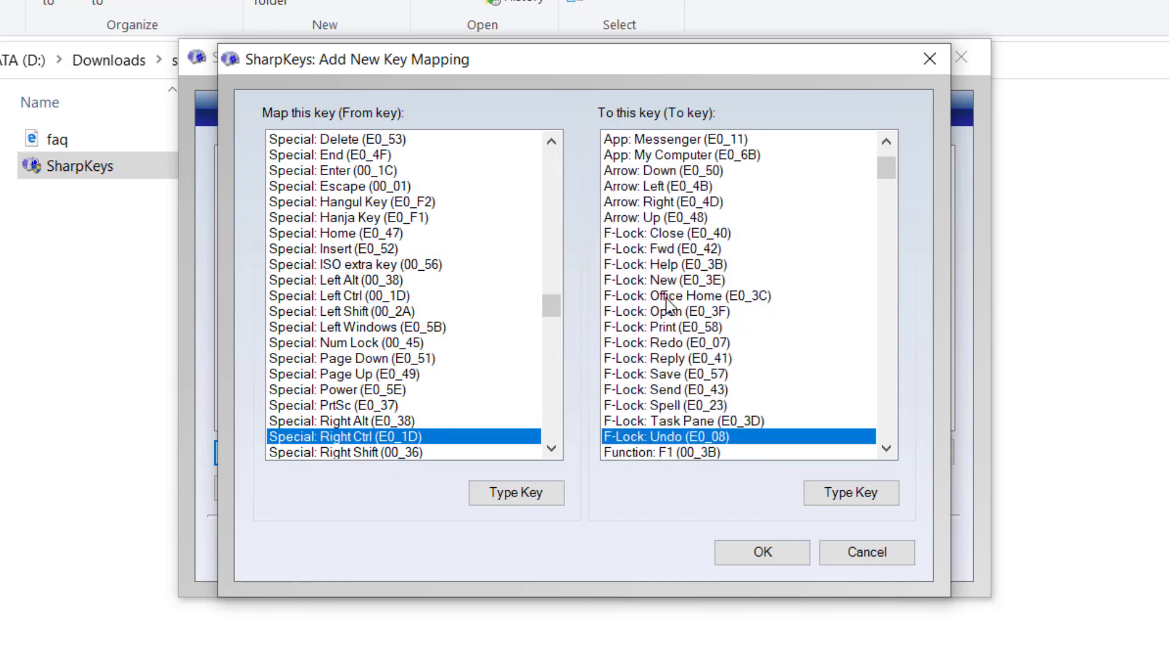
{"action": "key", "text": "Down"}
{"action": "key", "text": "Down"}
{"action": "key", "text": "Down"}
{"action": "key", "text": "Down"}
{"action": "key", "text": "Down"}
{"action": "key", "text": "Down"}
{"action": "key", "text": "Down"}
{"action": "key", "text": "Down"}
{"action": "key", "text": "Down"}
{"action": "key", "text": "Down"}
{"action": "key", "text": "Down"}
{"action": "key", "text": "Down"}
{"action": "key", "text": "Down"}
{"action": "key", "text": "Down"}
{"action": "key", "text": "Down"}
{"action": "key", "text": "Down"}
{"action": "key", "text": "Down"}
{"action": "key", "text": "Down"}
{"action": "key", "text": "Down"}
{"action": "key", "text": "Down"}
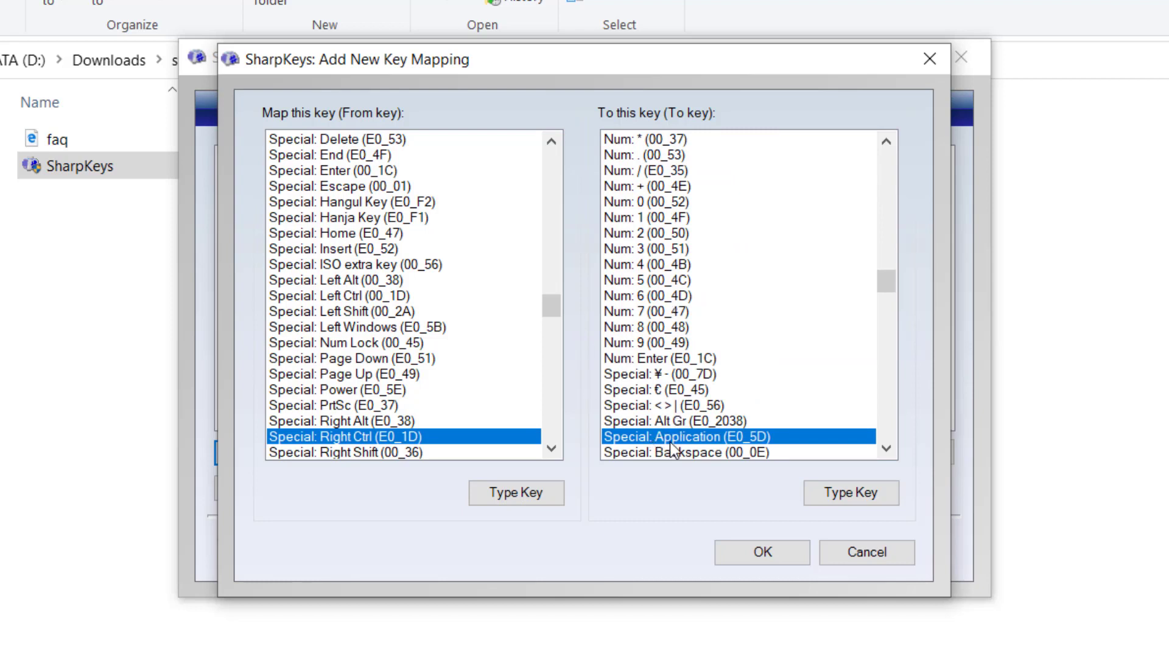
{"action": "left_click", "coordinate": [761, 553]}
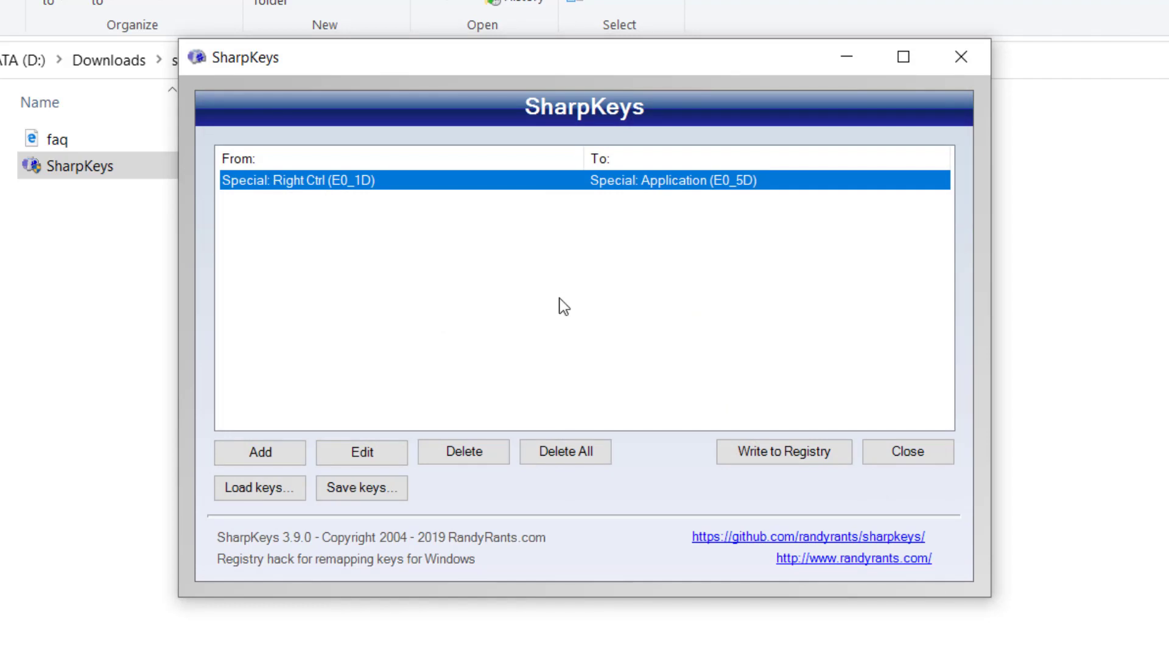
Write the Right Ctrl to Application key mapping to the registry and dismiss the notice.
{"action": "left_click", "coordinate": [802, 457]}
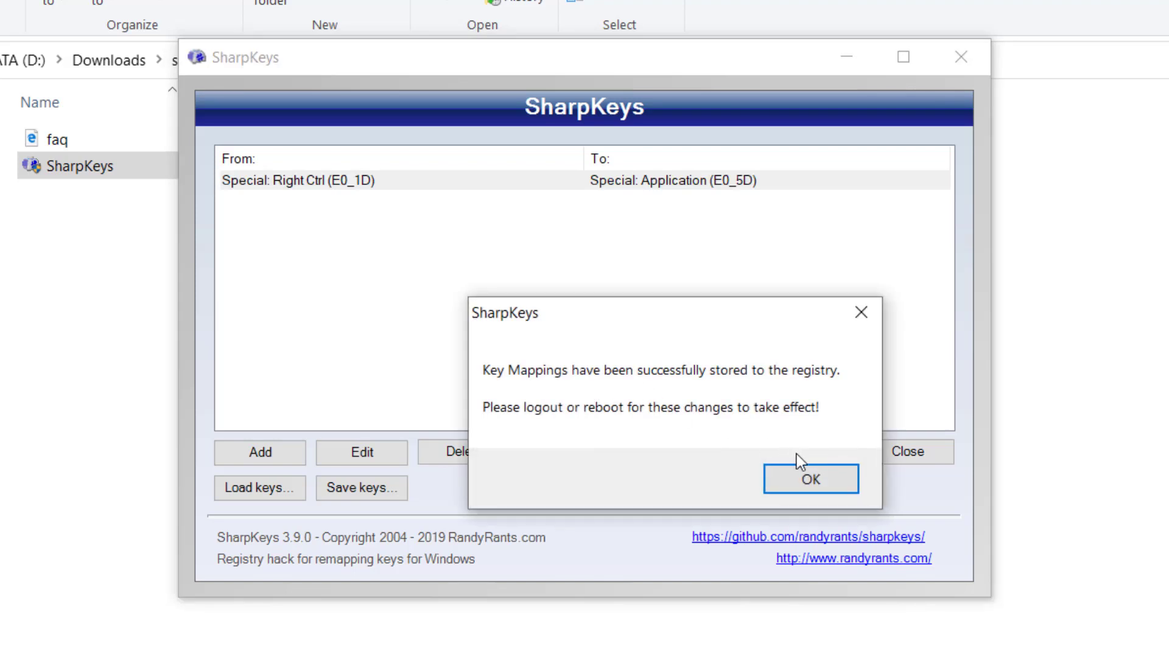
{"action": "left_click", "coordinate": [809, 480]}
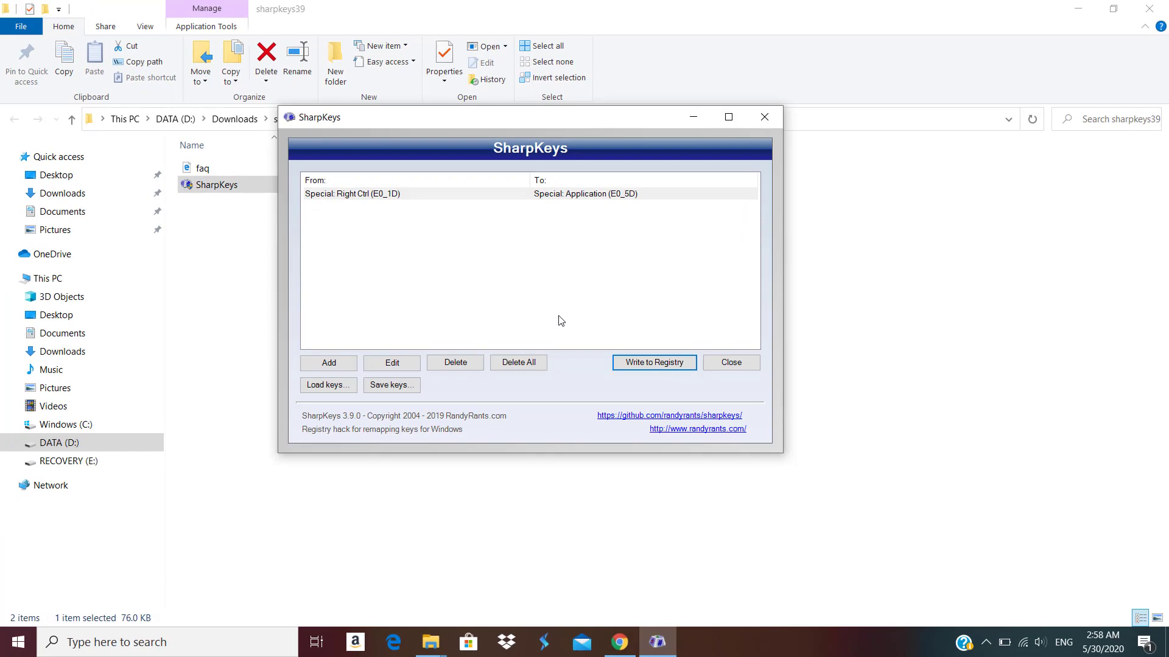
Launch the Registry Editor with the regedit command.
{"action": "key", "text": "super+r"}
{"action": "type", "text": "regedit"}
{"action": "key", "text": "Return"}
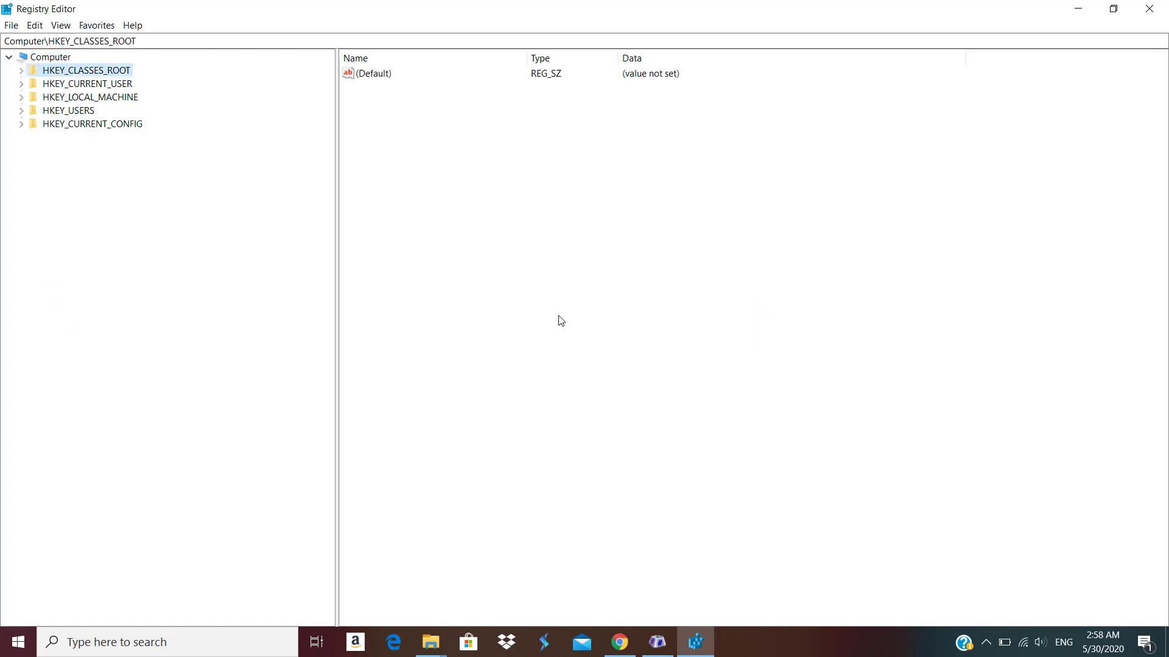
Navigate to HKEY_LOCAL_MACHINE\SYSTEM\CurrentControlSet\Control\Keyboard Layout and expand that key.
{"action": "type", "text": "so"}
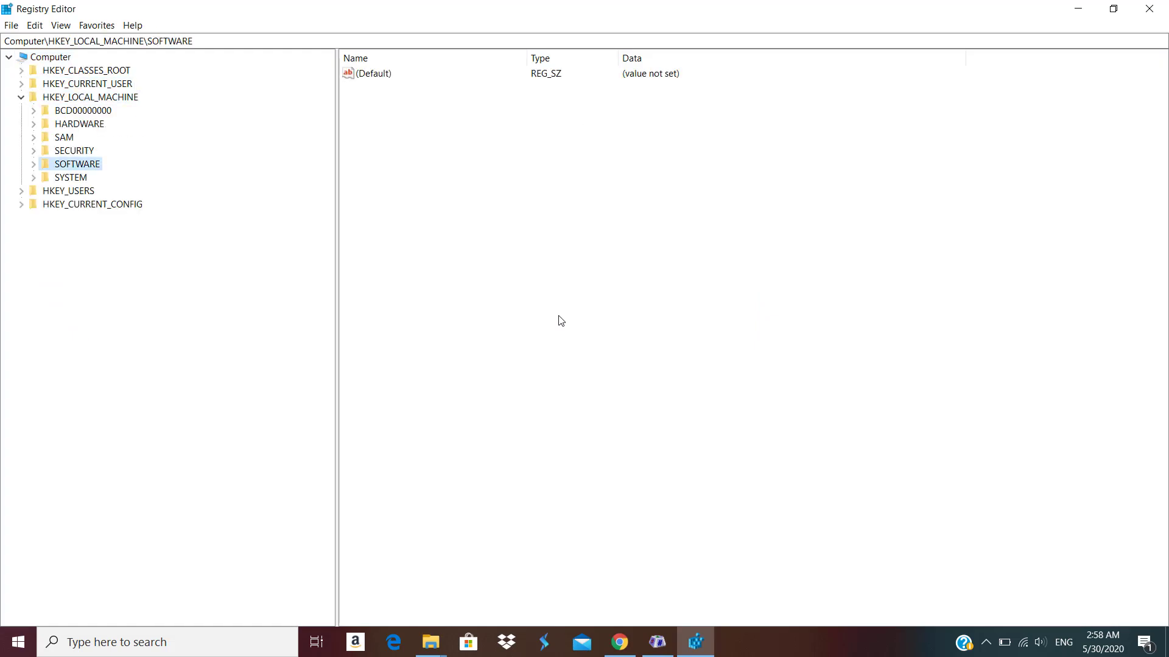
{"action": "type", "text": "sy"}
{"action": "key", "text": "Right"}
{"action": "type", "text": "cd"}
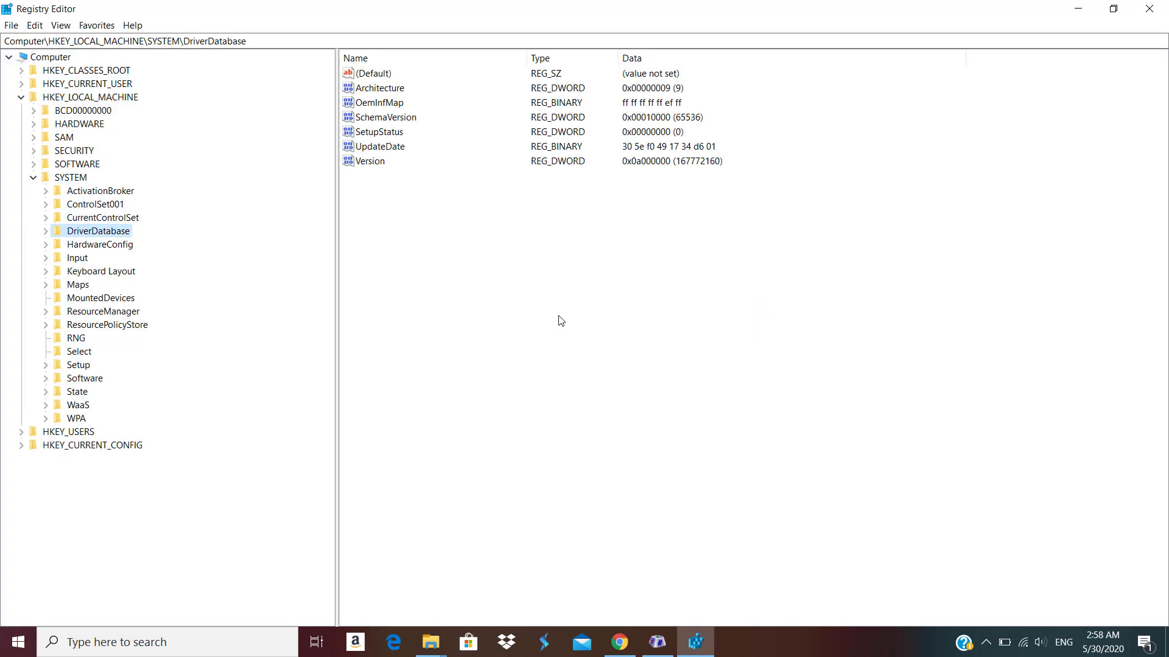
{"action": "key", "text": "Up"}
{"action": "key", "text": "Right"}
{"action": "key", "text": "Right"}
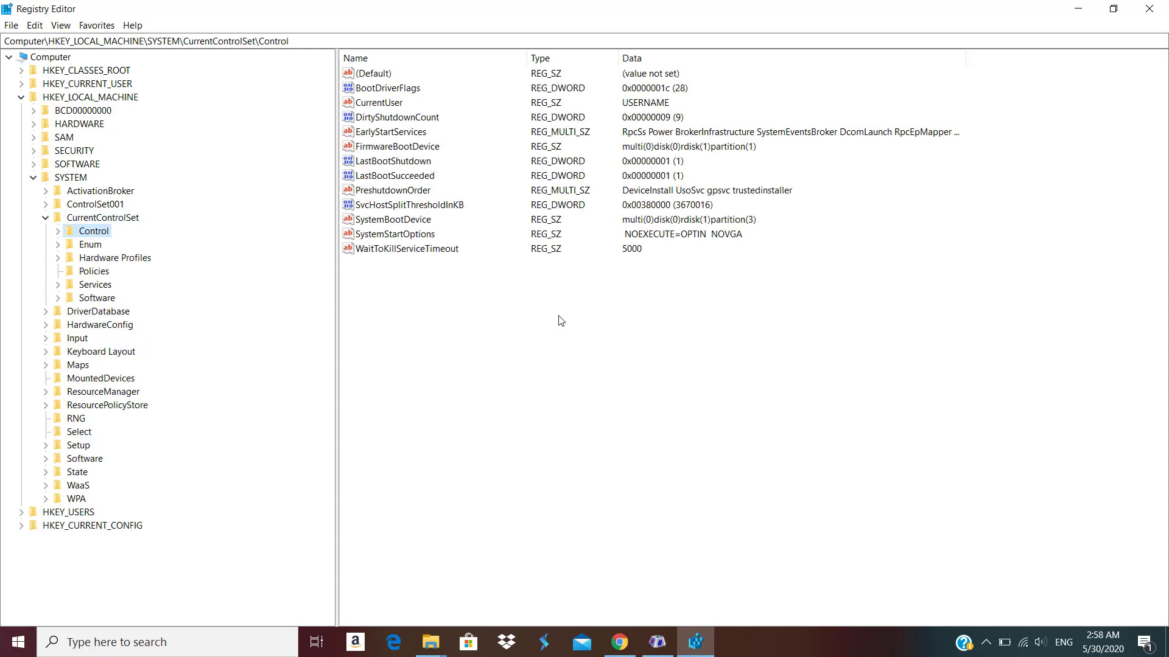
{"action": "key", "text": "Right"}
{"action": "type", "text": "key"}
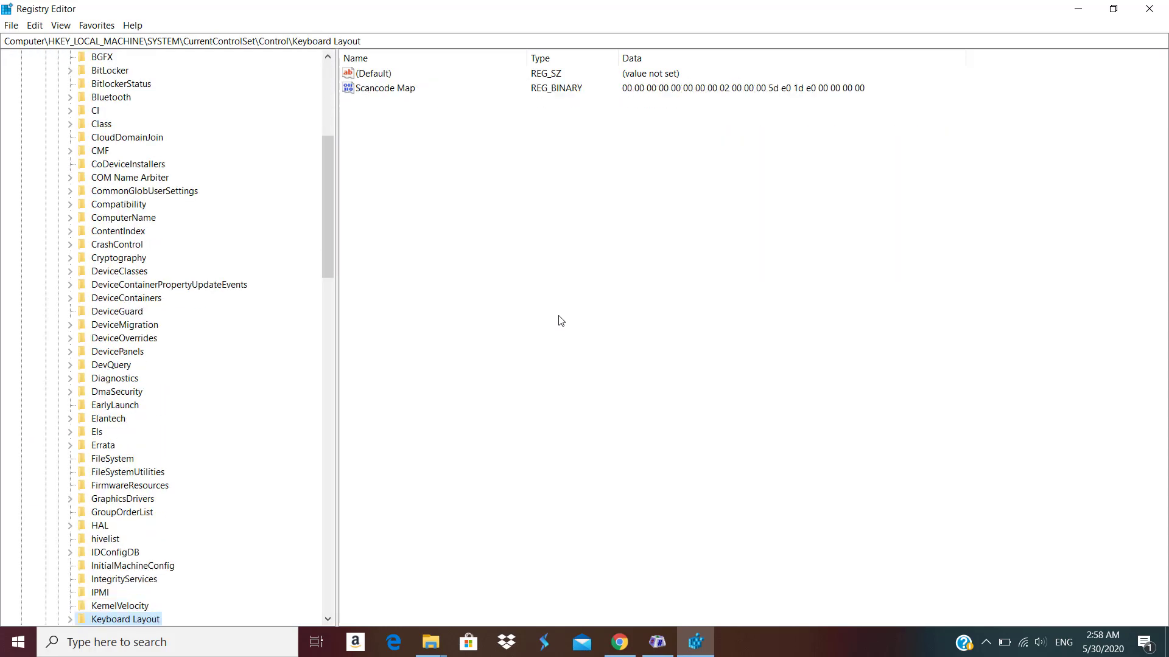
{"action": "key", "text": "Right"}
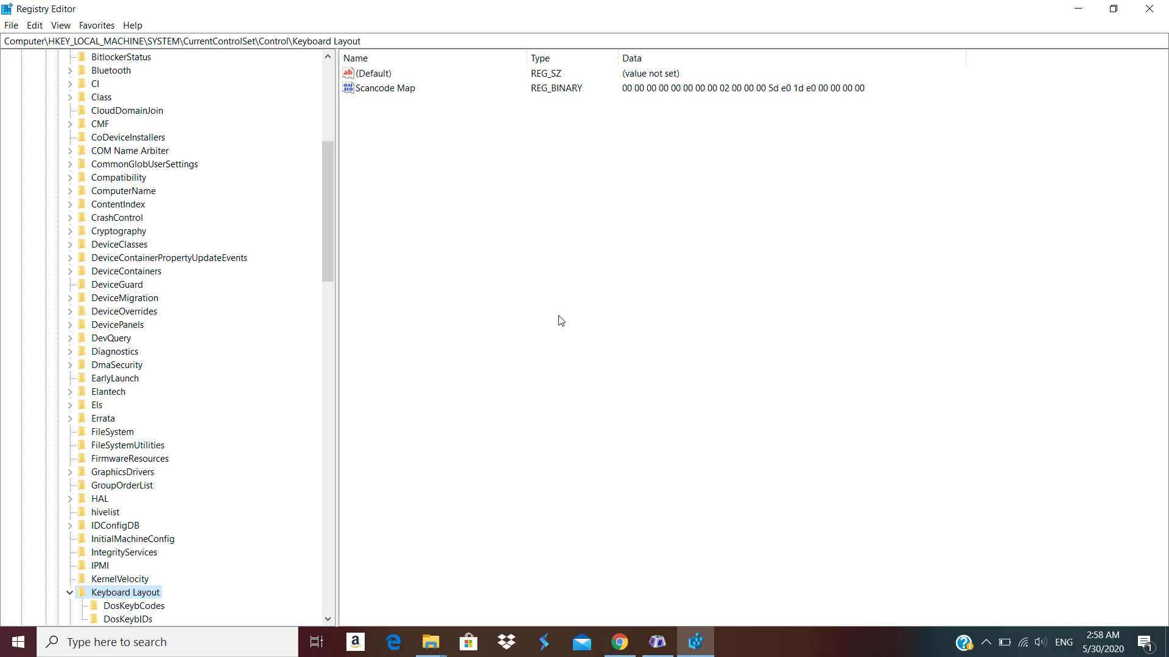
Examine the binary data of the Scancode Map value and close it without changes.
{"action": "left_click", "coordinate": [379, 89]}
{"action": "double_click", "coordinate": [380, 88]}
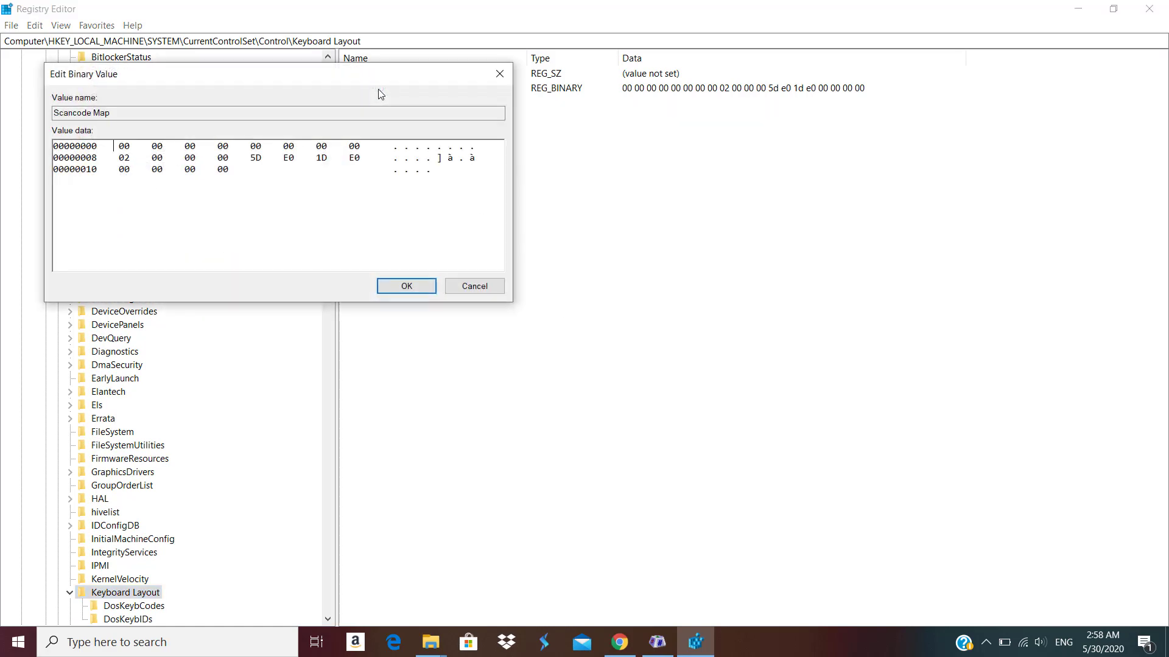
{"action": "left_click", "coordinate": [475, 286]}
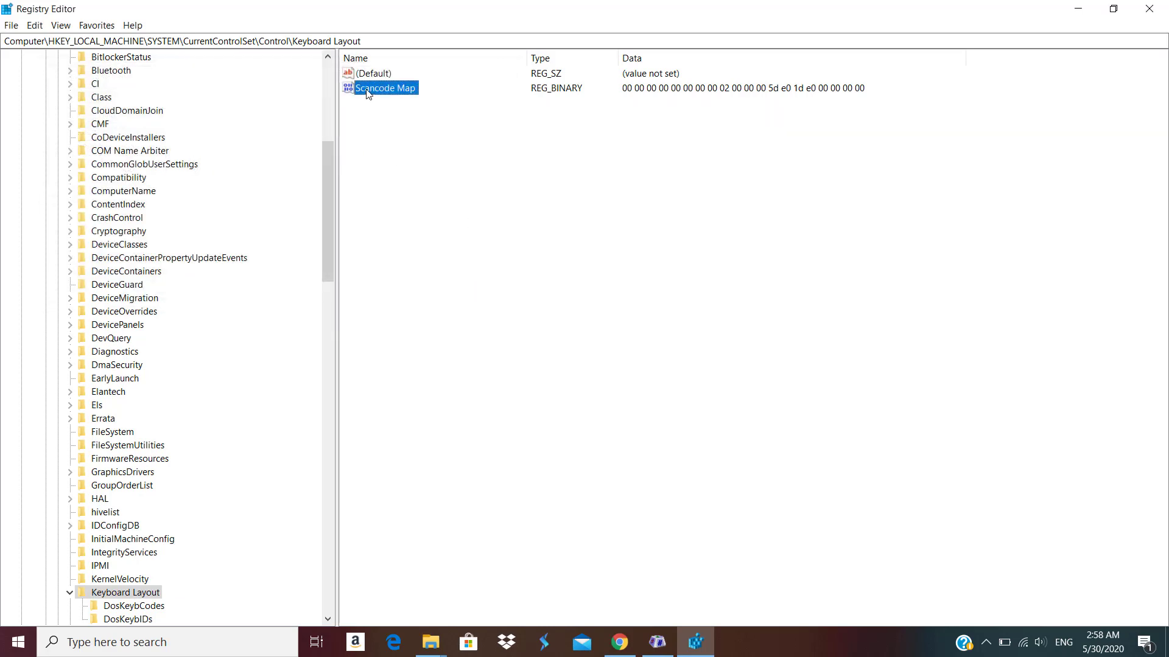
Check the available actions for the Scancode Map value and the Keyboard Layout key, and review the value's binary data without changing it.
{"action": "right_click", "coordinate": [369, 93]}
{"action": "left_click", "coordinate": [396, 219]}
{"action": "right_click", "coordinate": [110, 593]}
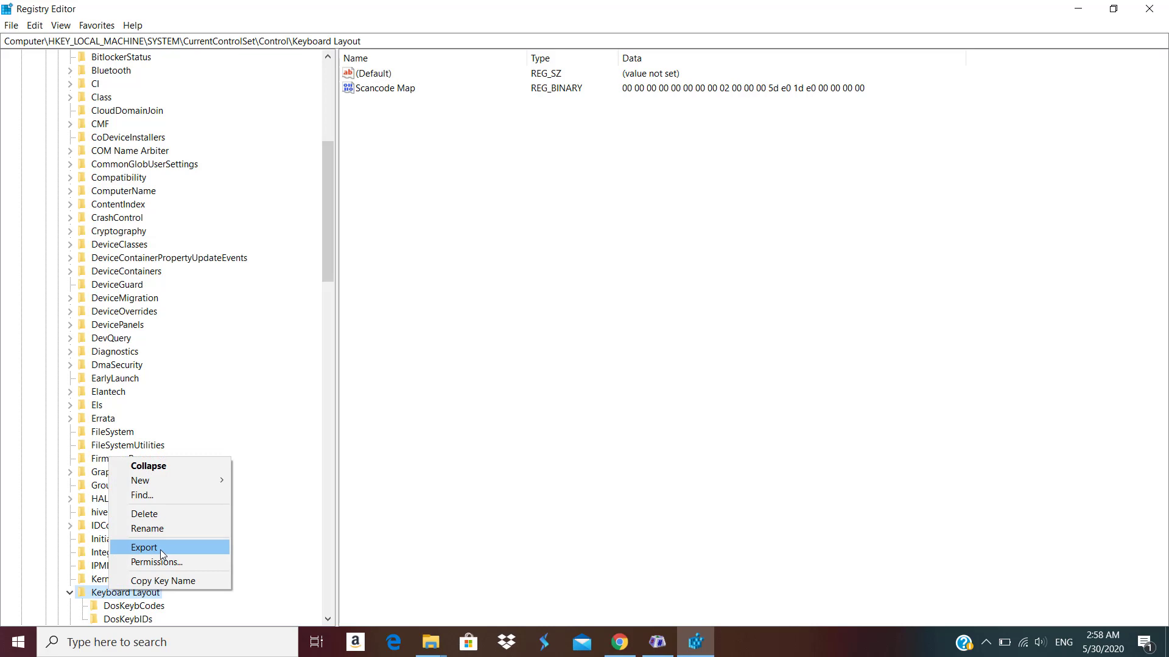
{"action": "left_click", "coordinate": [386, 88]}
{"action": "double_click", "coordinate": [386, 88]}
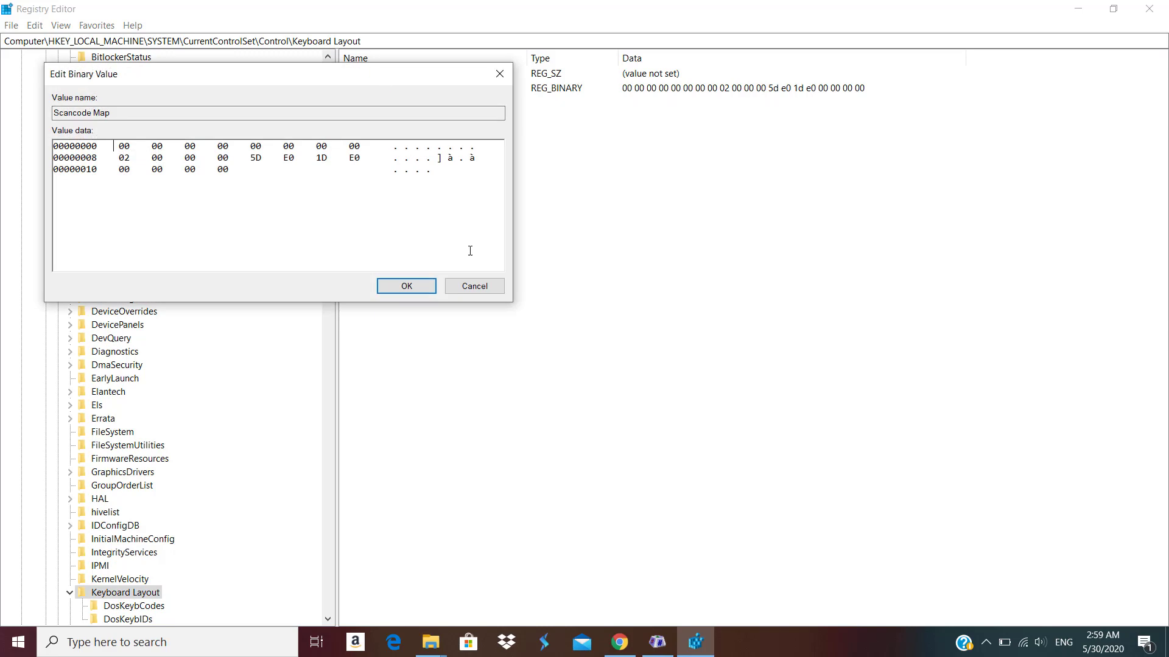
{"action": "left_click", "coordinate": [475, 286]}
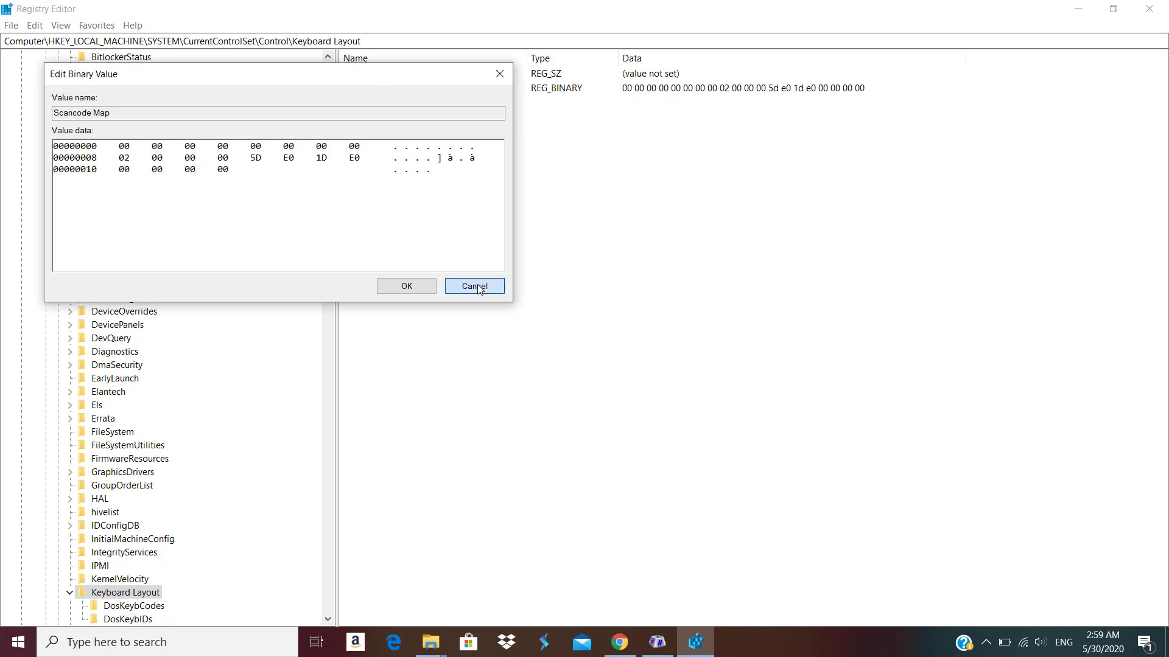
Close the Registry Editor, SharpKeys and the sharpkeys39 folder window.
{"action": "left_click", "coordinate": [1149, 8]}
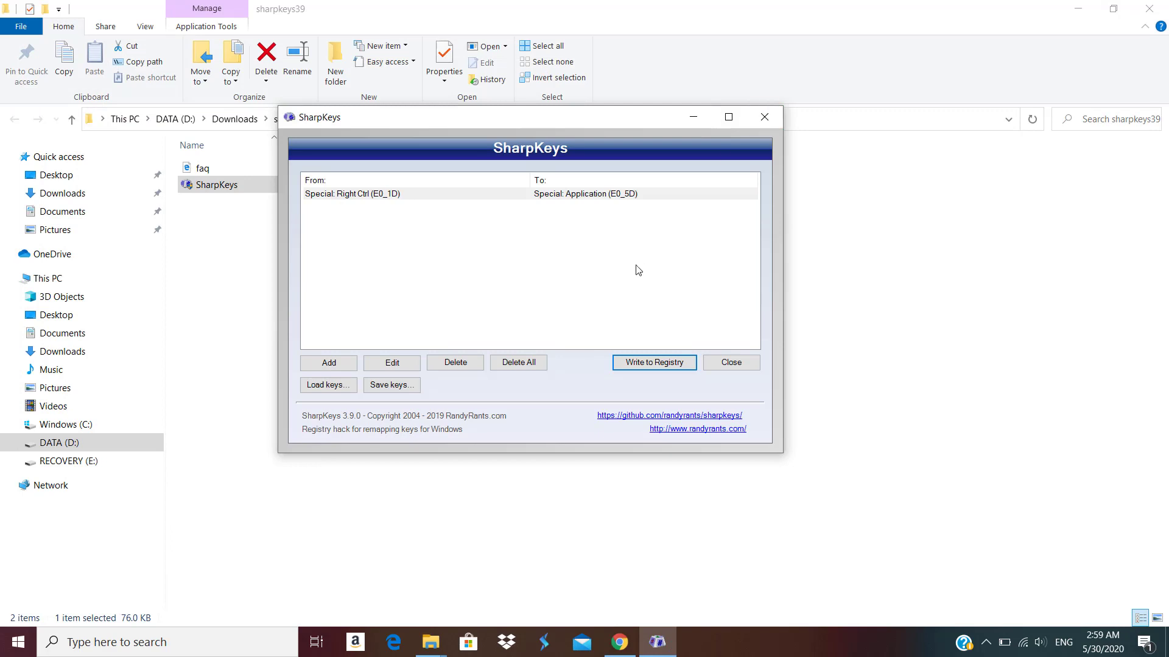
{"action": "left_click", "coordinate": [764, 118]}
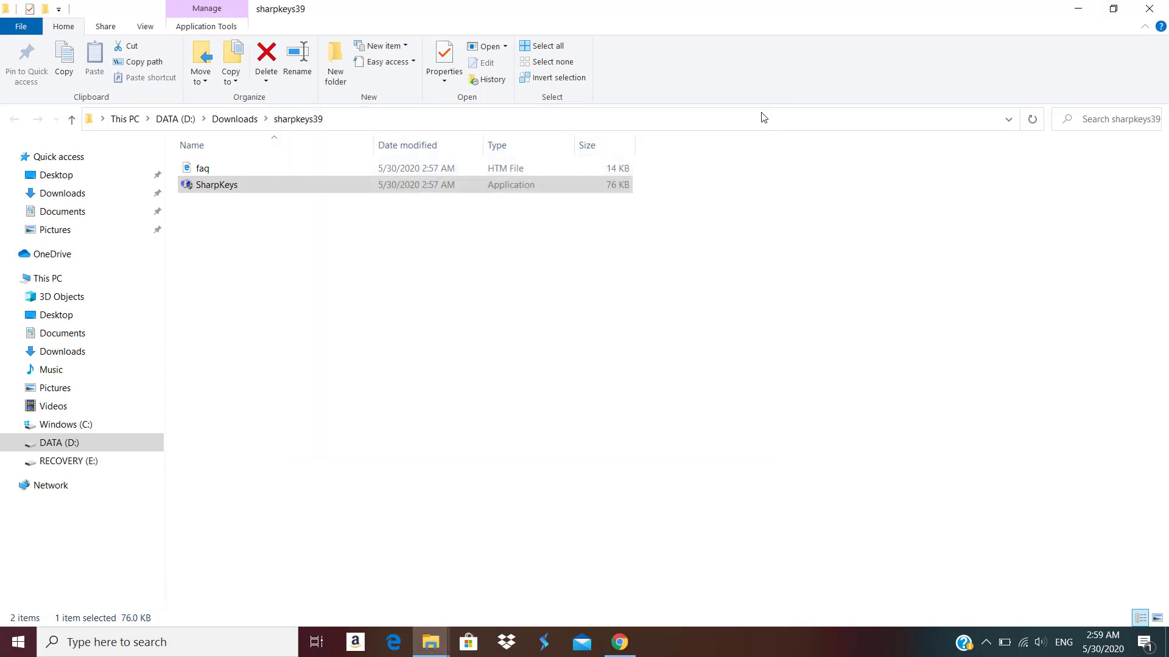
{"action": "left_click", "coordinate": [1149, 9]}
{"action": "left_click", "coordinate": [286, 243]}
{"action": "left_click", "coordinate": [227, 190]}
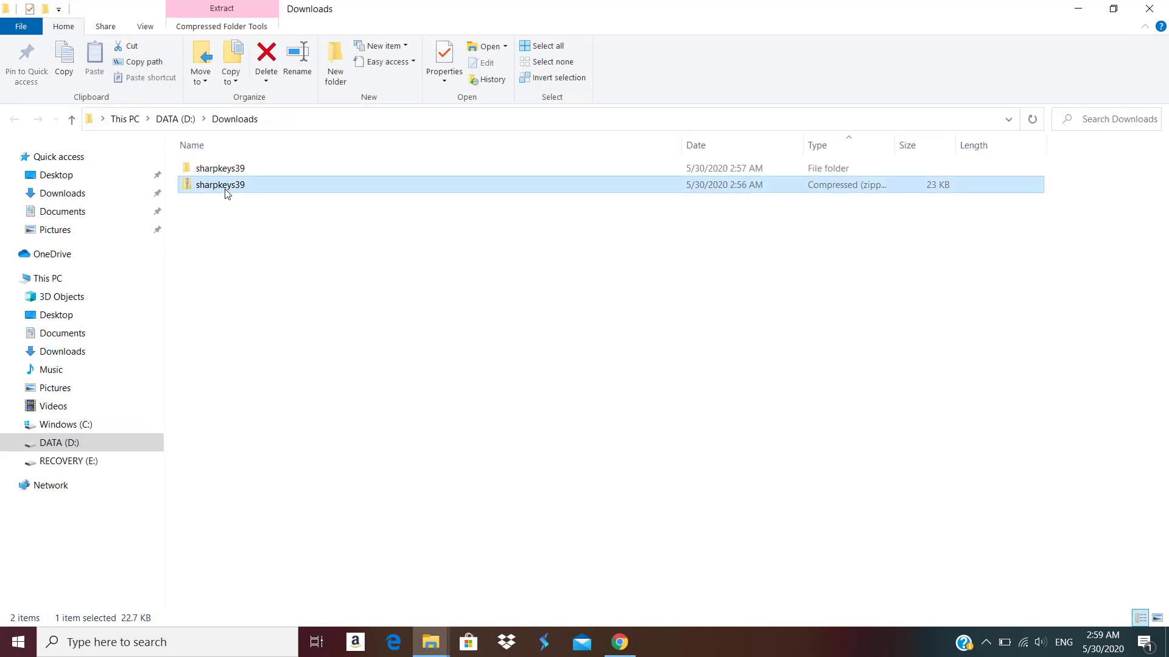
{"action": "left_click", "coordinate": [470, 330]}
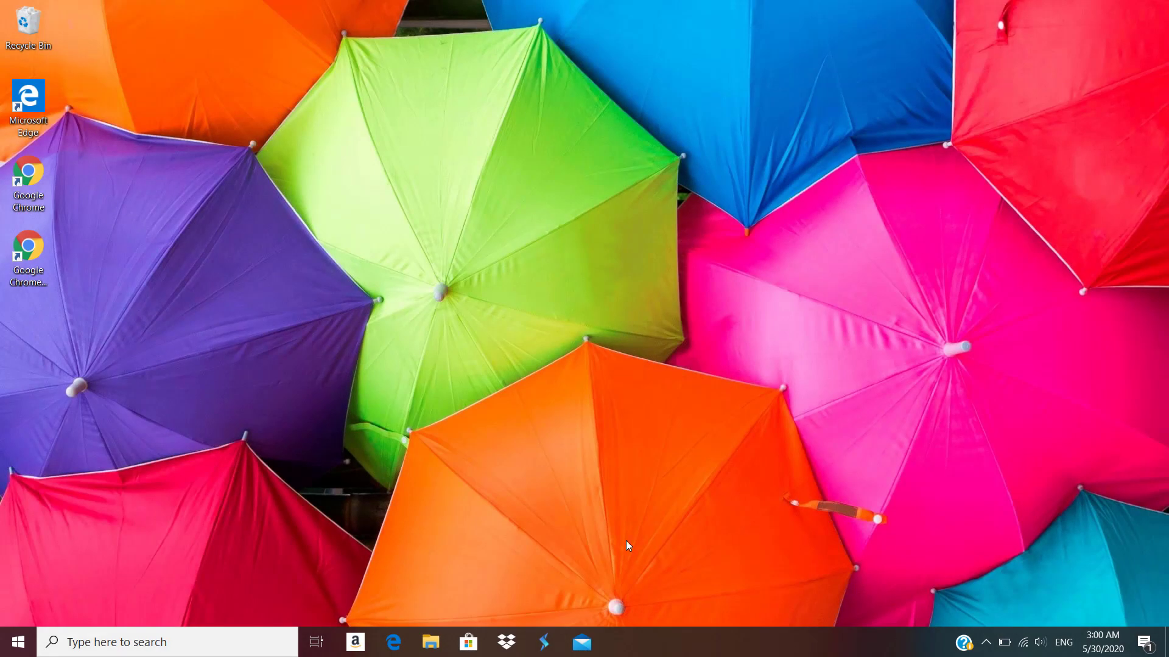
Launch Notepad with a blank document.
{"action": "left_click", "coordinate": [25, 642]}
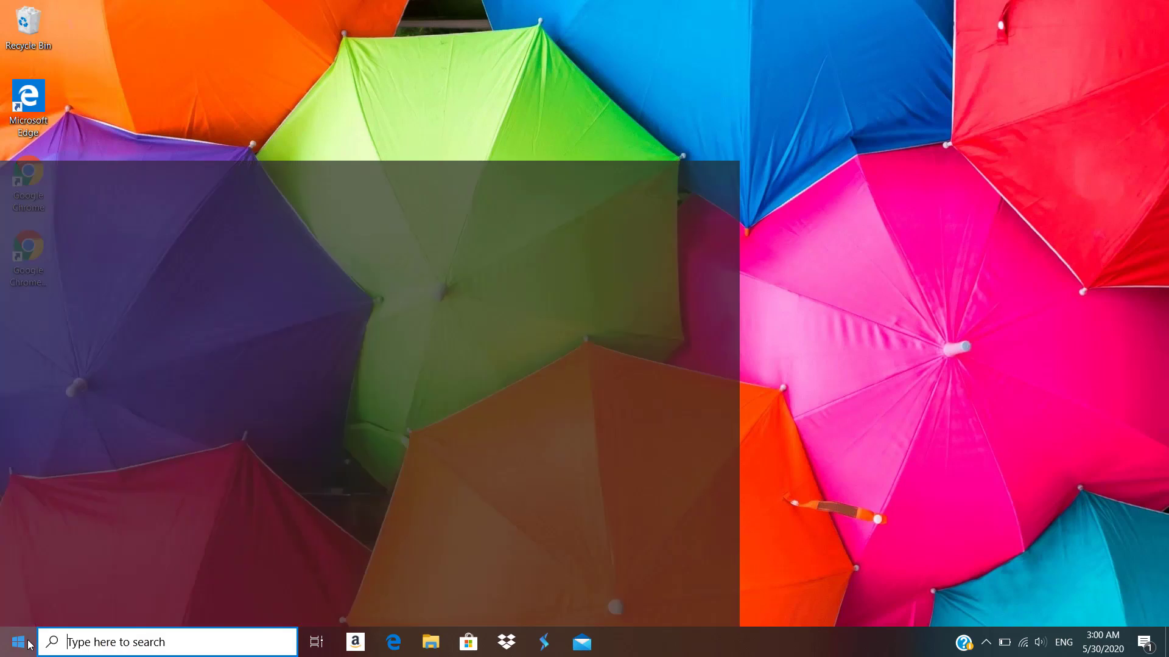
{"action": "type", "text": "notep"}
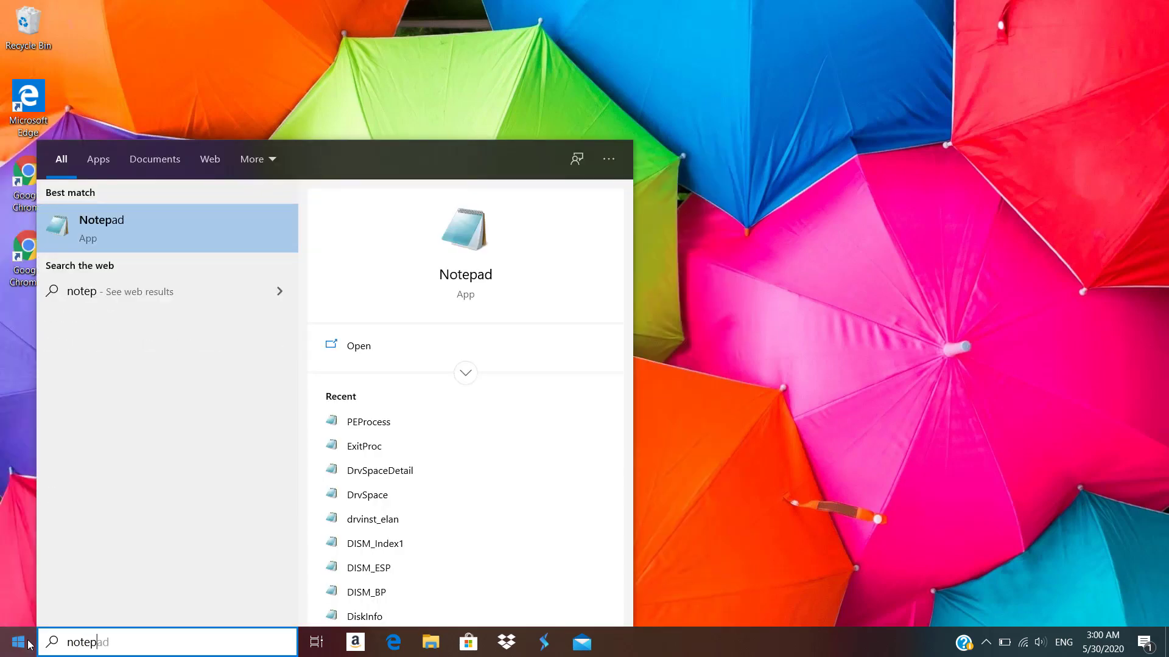
{"action": "key", "text": "Return"}
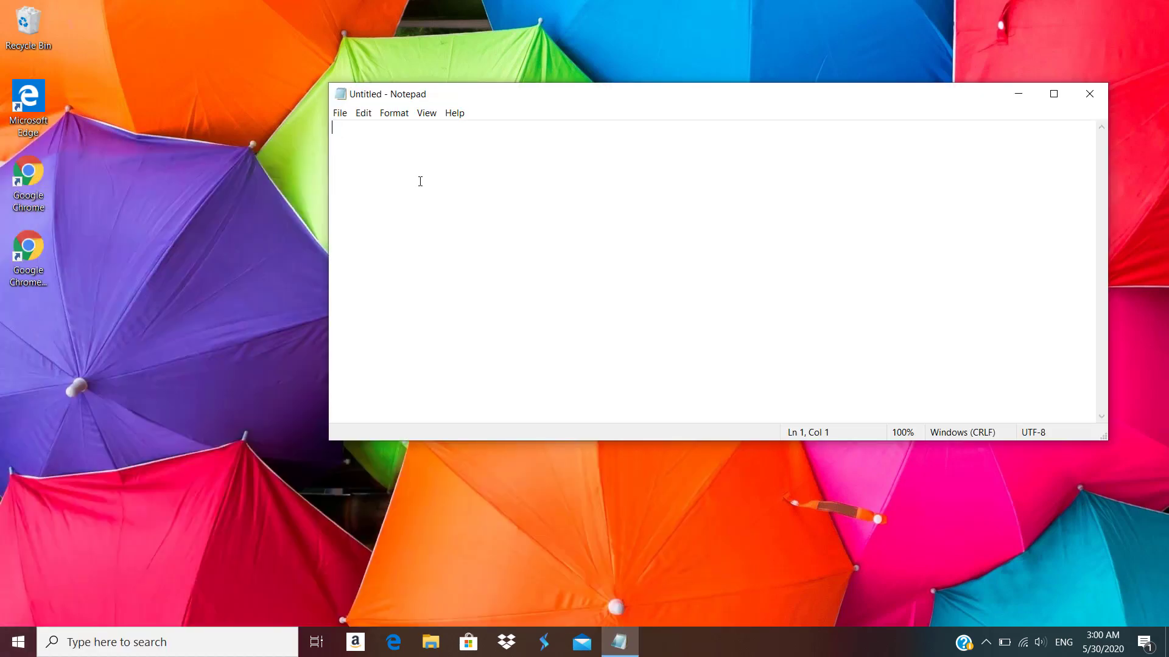
Test the remapped Menu key by bringing up and dismissing the context menu twice in the blank Notepad document.
{"action": "key", "text": "shift+F10"}
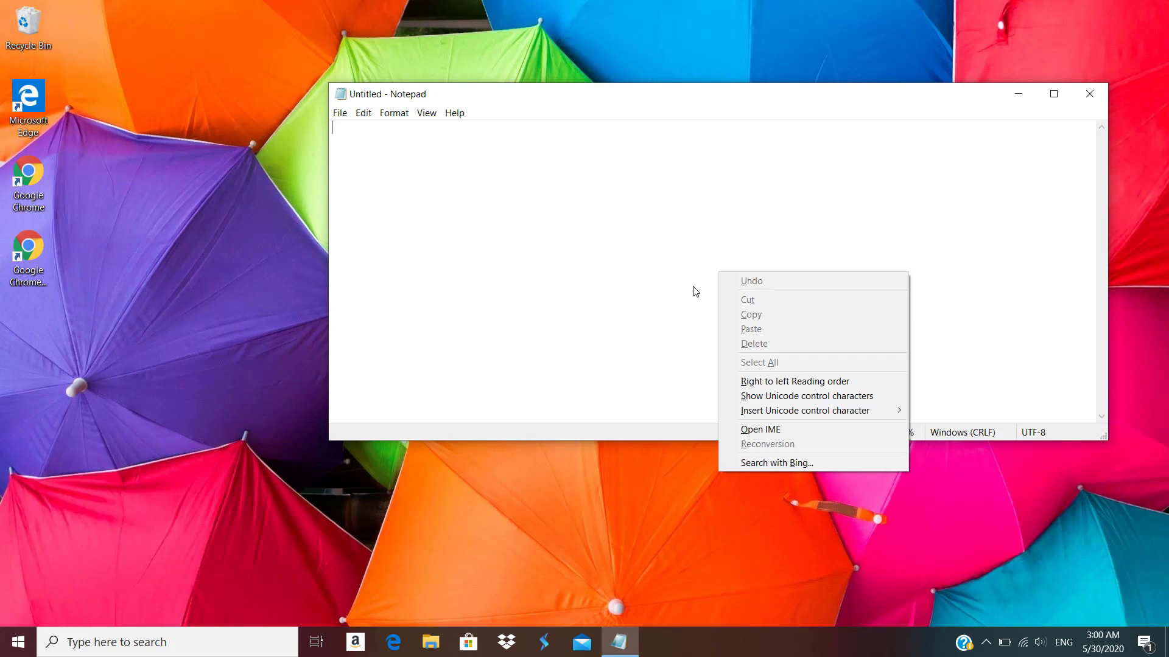
{"action": "left_click", "coordinate": [518, 241]}
{"action": "key", "text": "shift+F10"}
{"action": "left_click", "coordinate": [574, 269]}
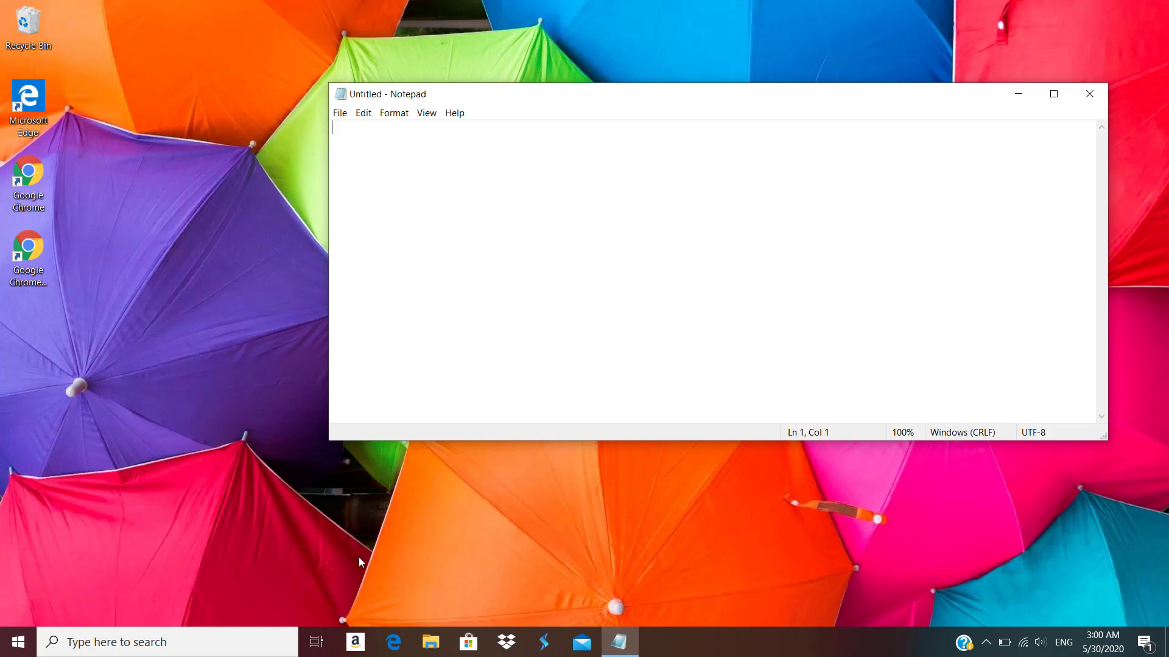
Open a File Explorer window and submit the regedit command from the Run dialog.
{"action": "left_click", "coordinate": [431, 649]}
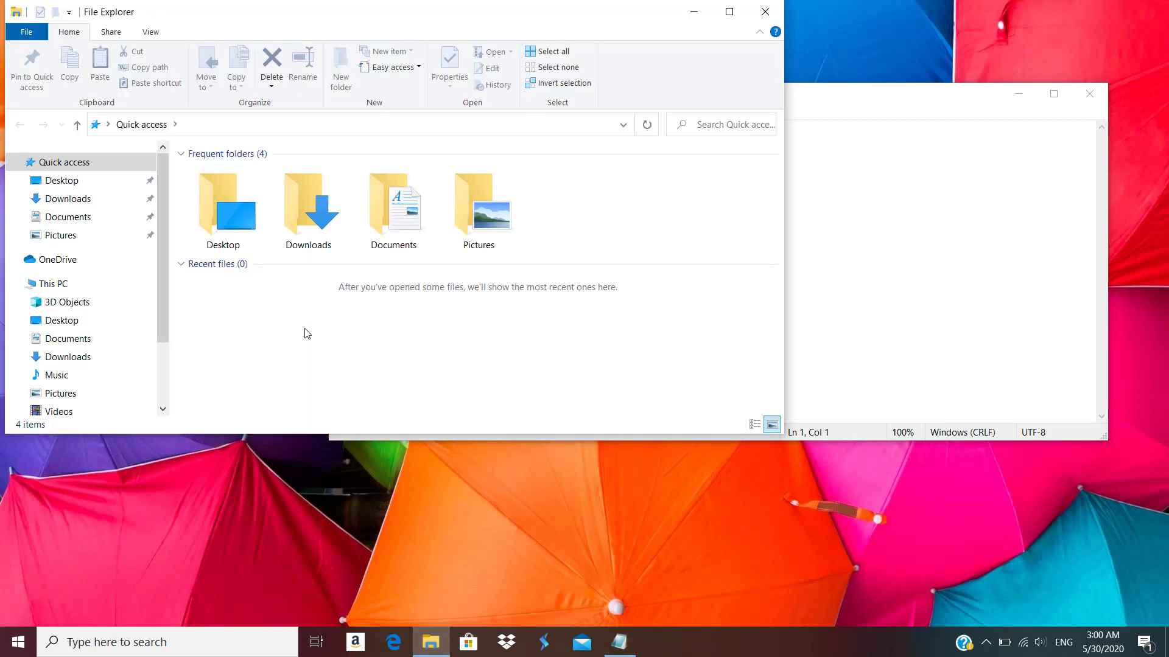
{"action": "key", "text": "super+r"}
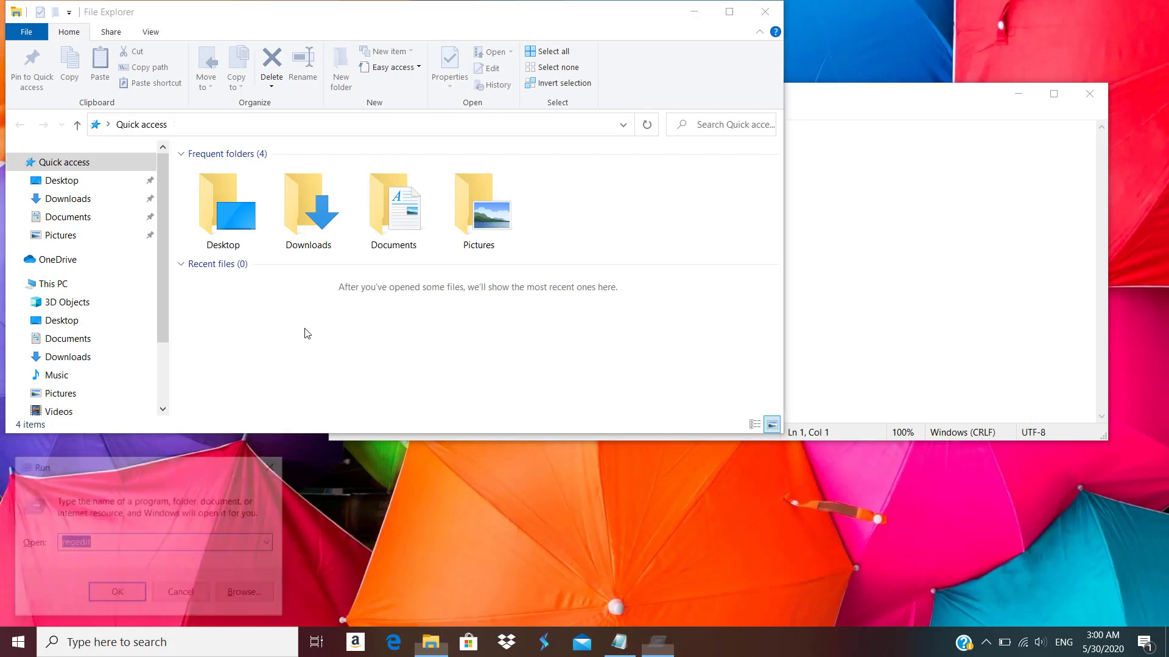
{"action": "key", "text": "Return"}
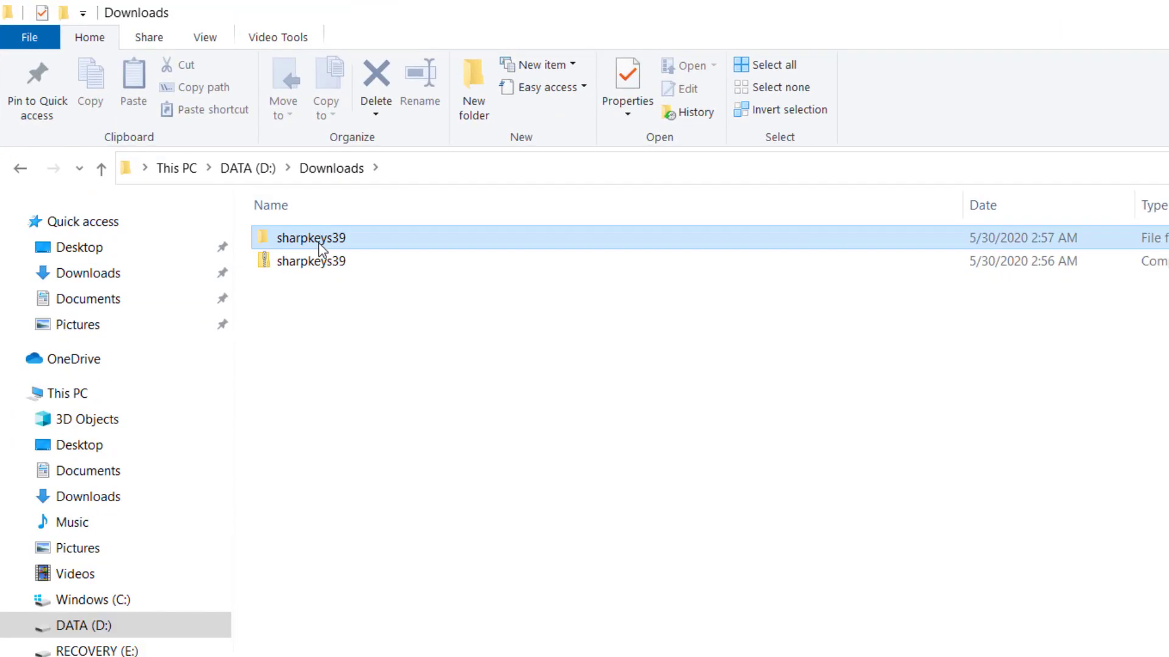
Remove the Right Ctrl to Application mapping in SharpKeys from the sharpkeys39 folder, and save the change to the registry on closing.
{"action": "double_click", "coordinate": [319, 237]}
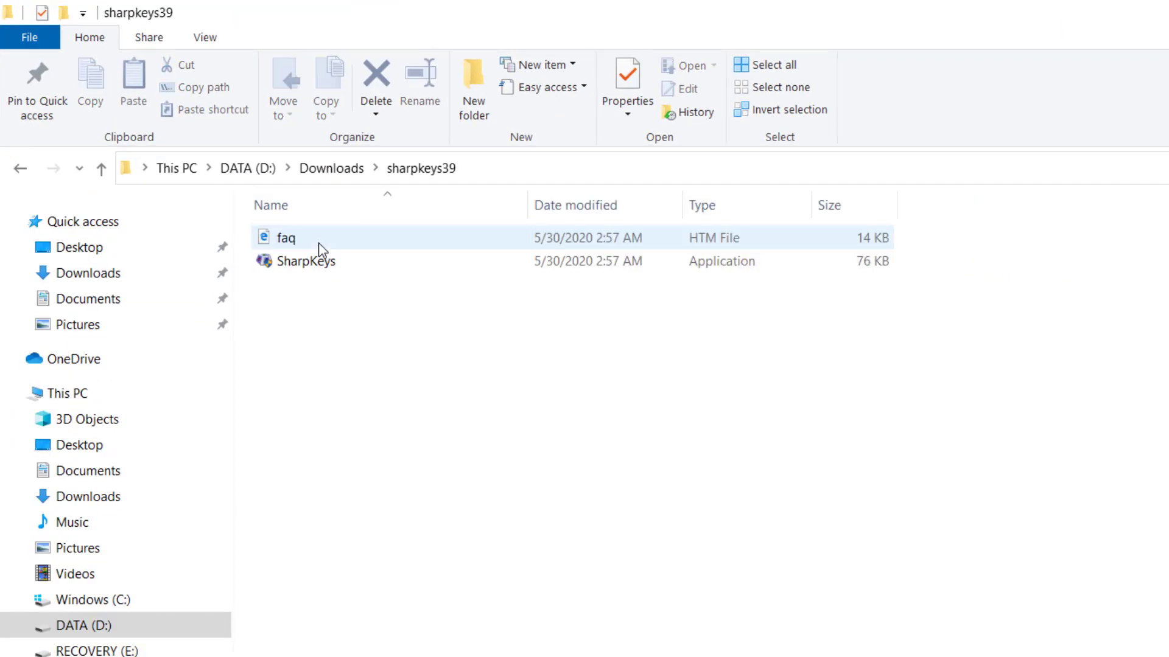
{"action": "double_click", "coordinate": [298, 266]}
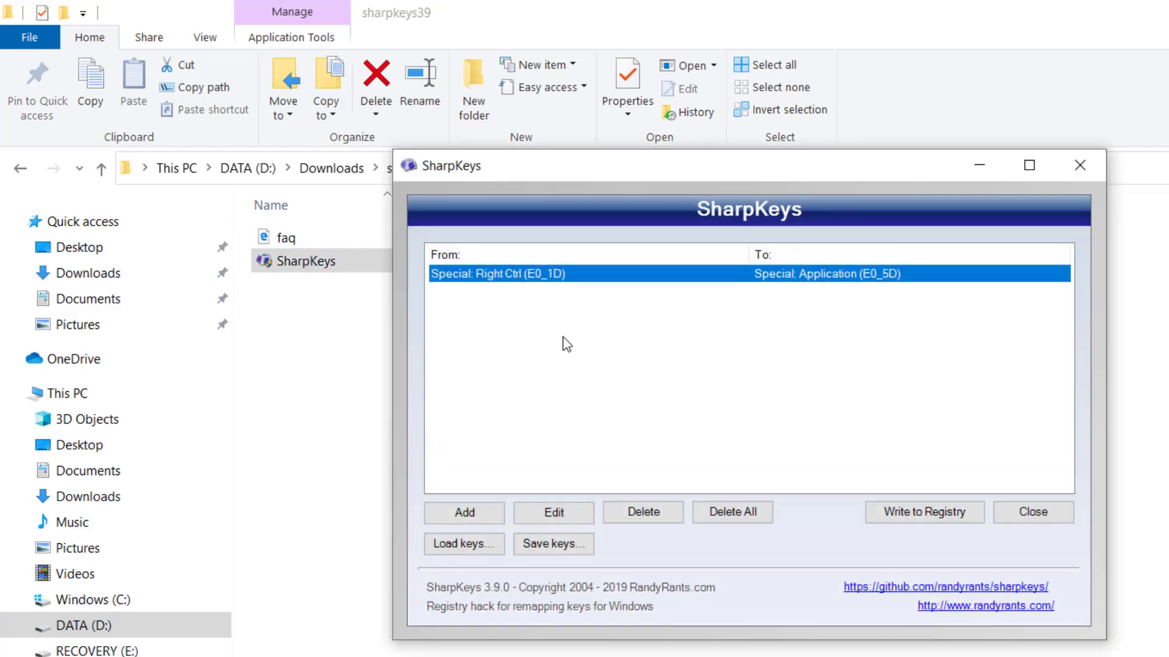
{"action": "left_click", "coordinate": [642, 513]}
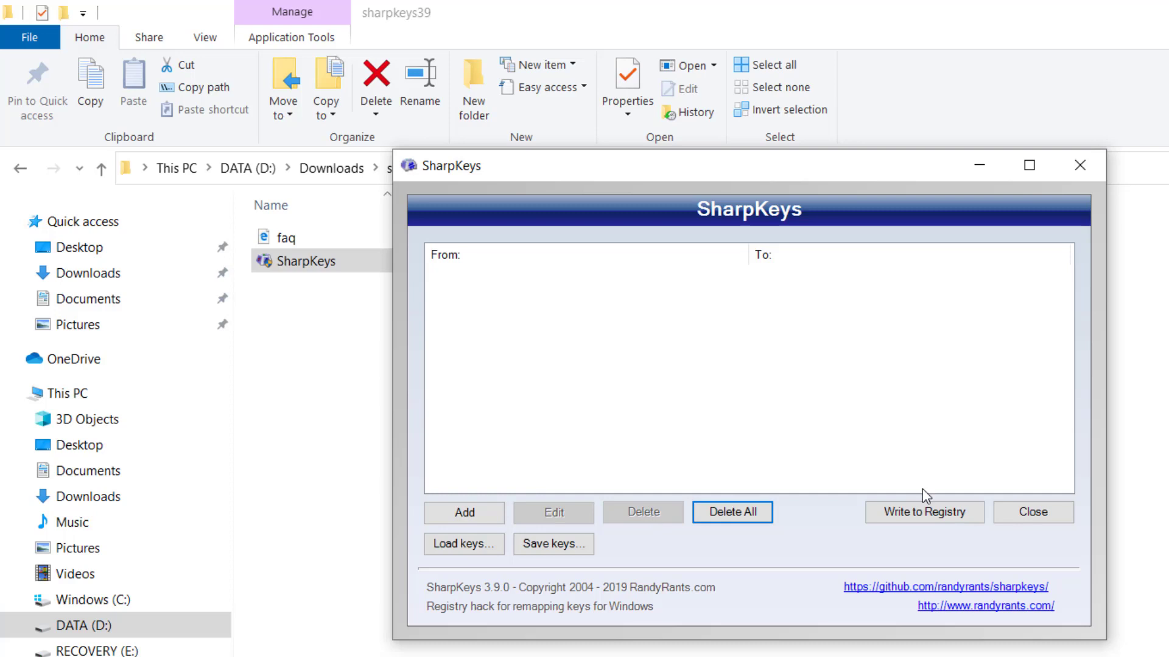
{"action": "left_click", "coordinate": [1039, 515]}
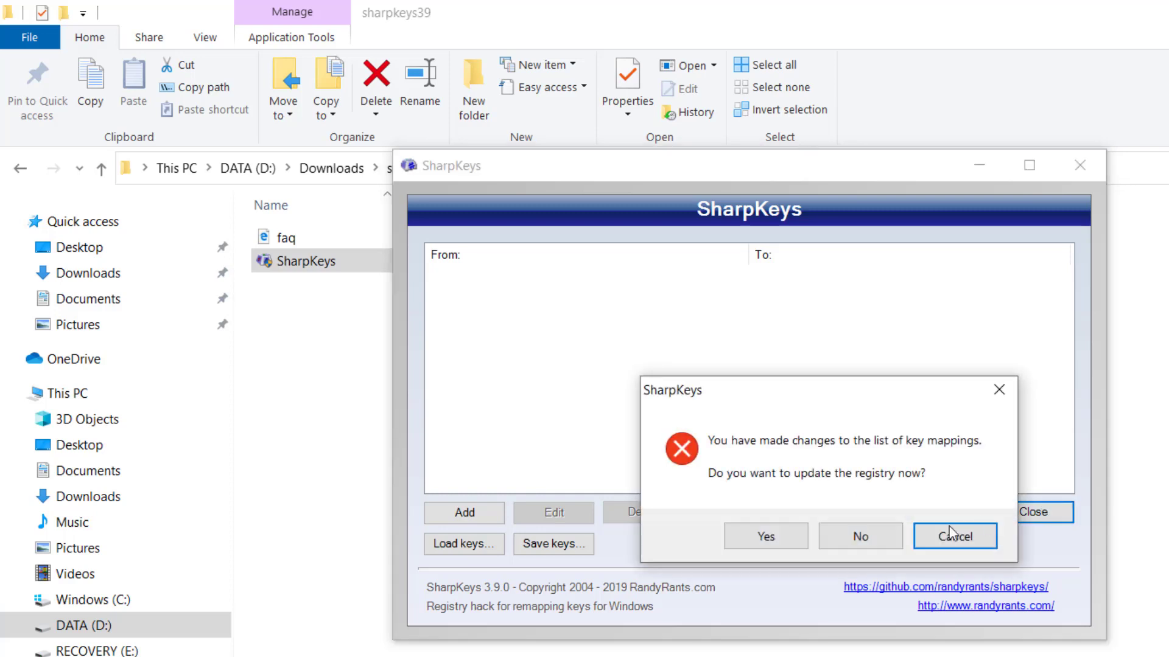
{"action": "left_click", "coordinate": [766, 538]}
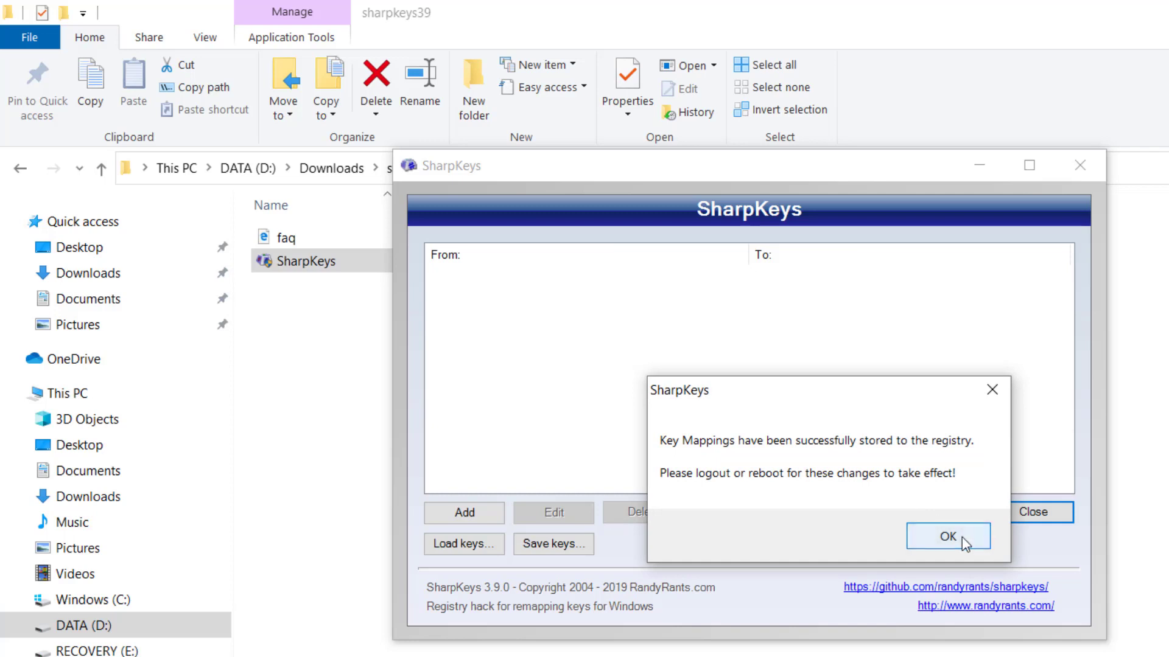
{"action": "left_click", "coordinate": [963, 538]}
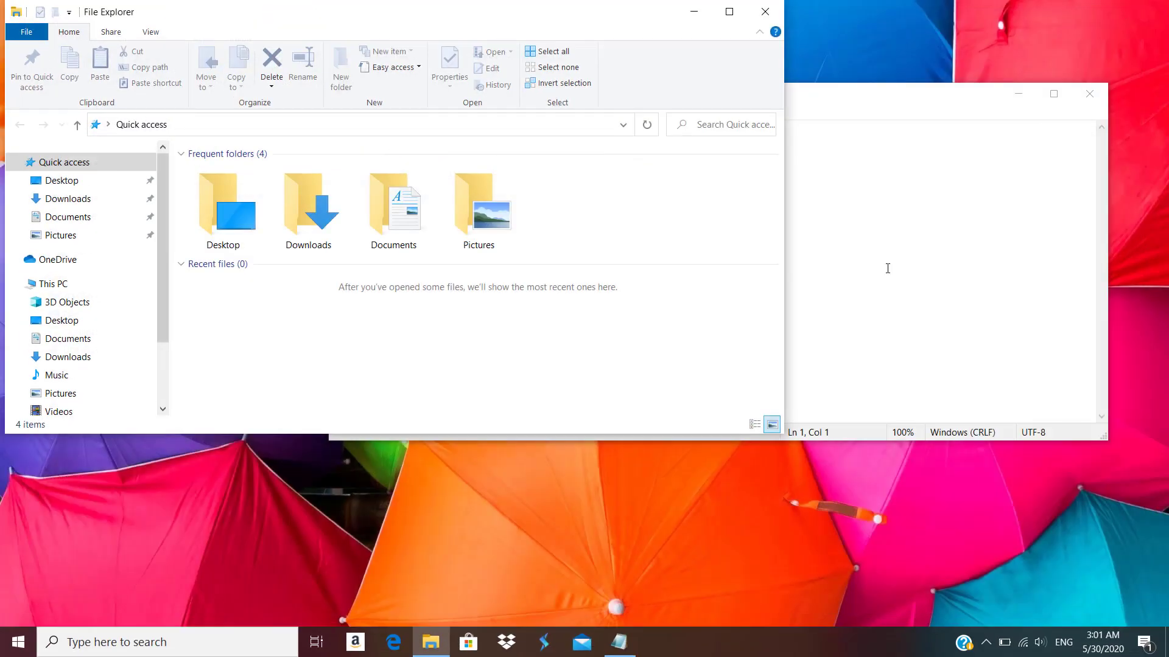
Close the blank Notepad window.
{"action": "left_click", "coordinate": [1087, 95]}
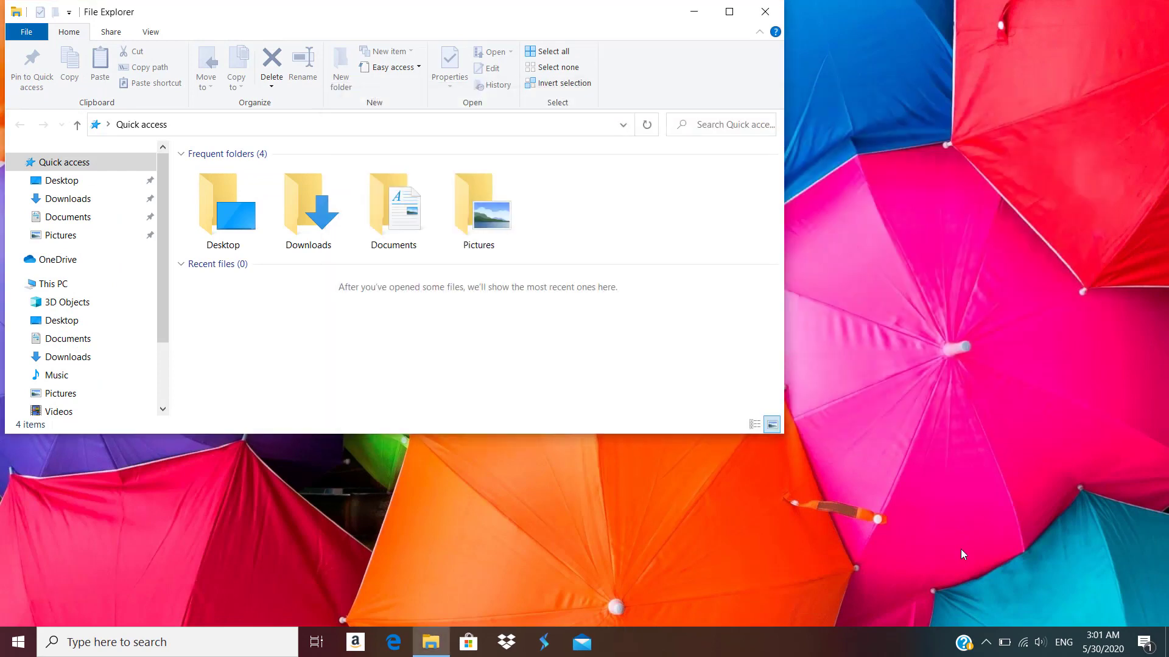
{"action": "left_click", "coordinate": [985, 642]}
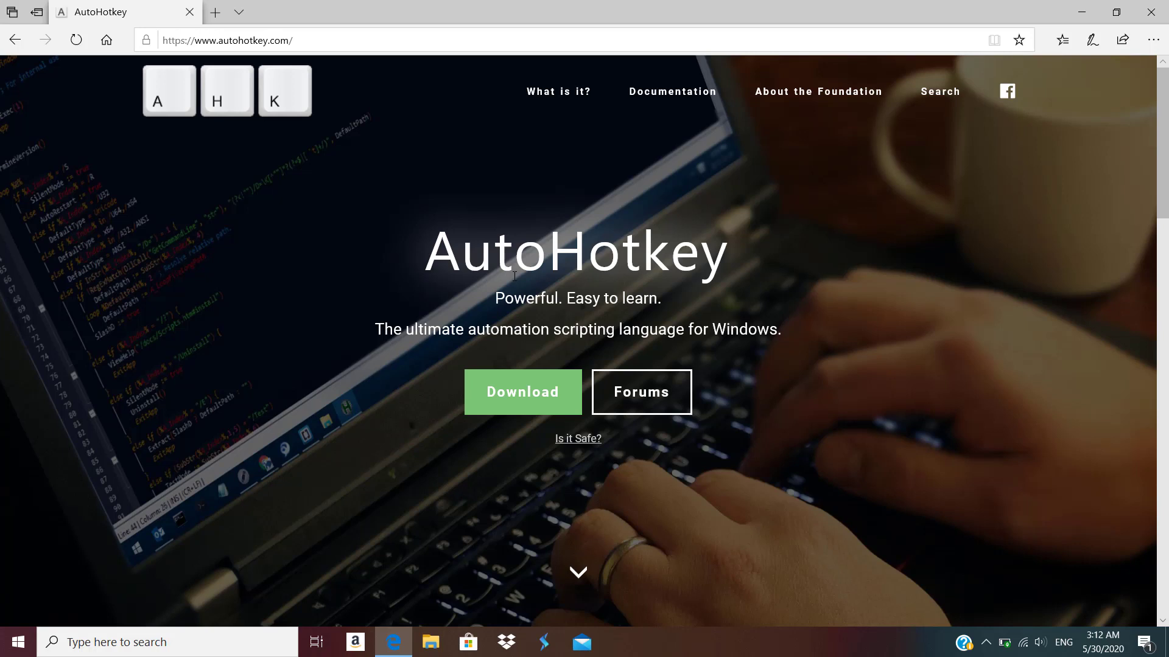
Download the current version of AutoHotkey from autohotkey.com and save the AutoHotkey_1.1.32.00_setup.exe installer.
{"action": "left_click", "coordinate": [508, 387]}
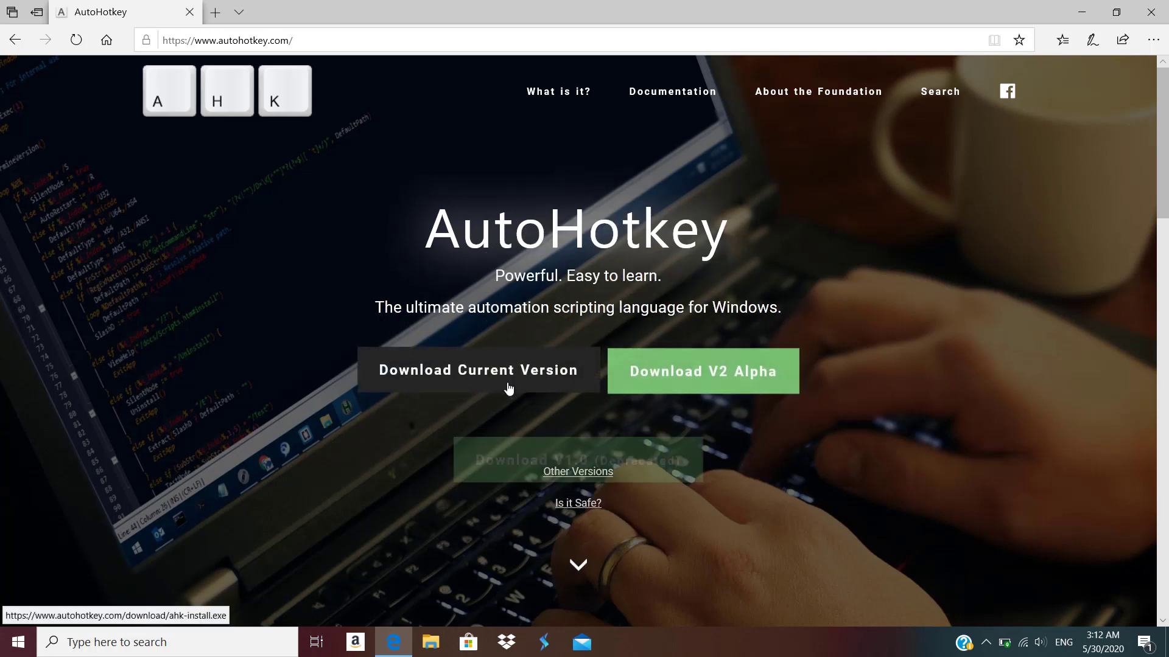
{"action": "left_click", "coordinate": [476, 380]}
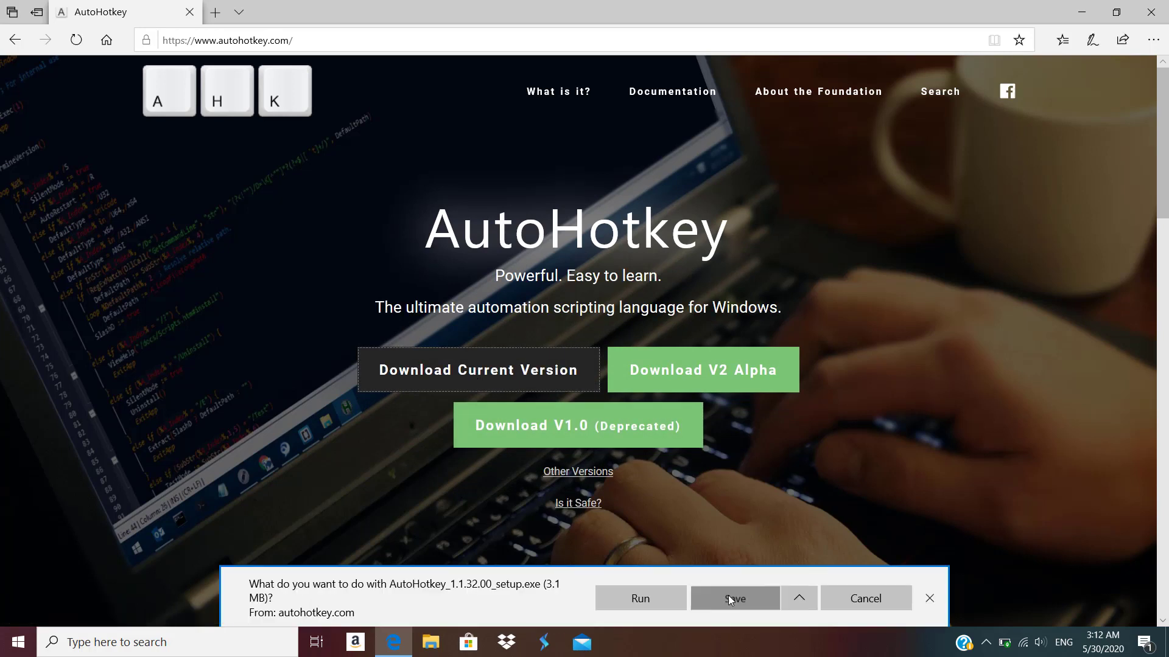
{"action": "left_click", "coordinate": [728, 596]}
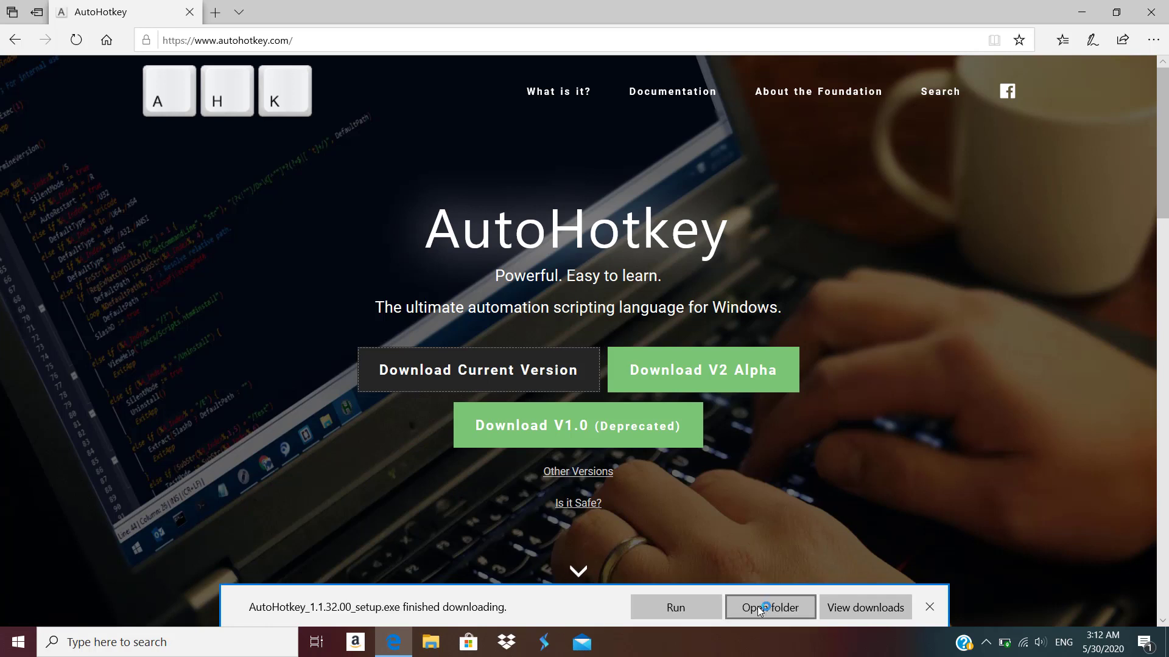
Run AutoHotkey_1.1.32.00_setup from its download folder and install AutoHotkey with the Express Installation option.
{"action": "left_click", "coordinate": [758, 607]}
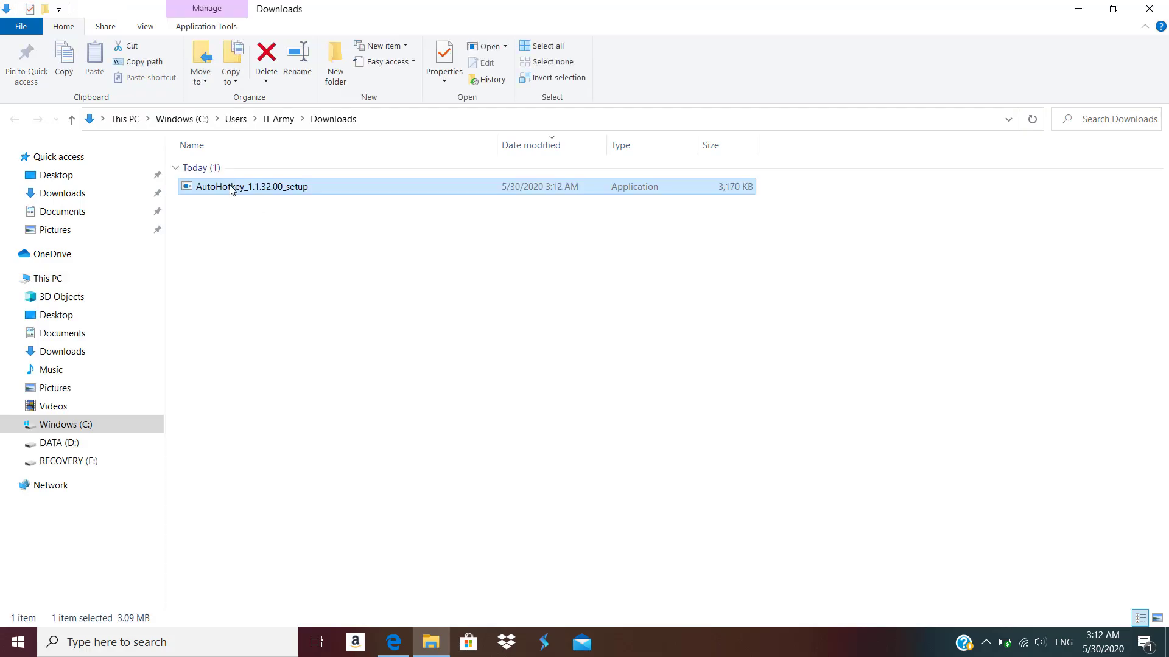
{"action": "double_click", "coordinate": [231, 190]}
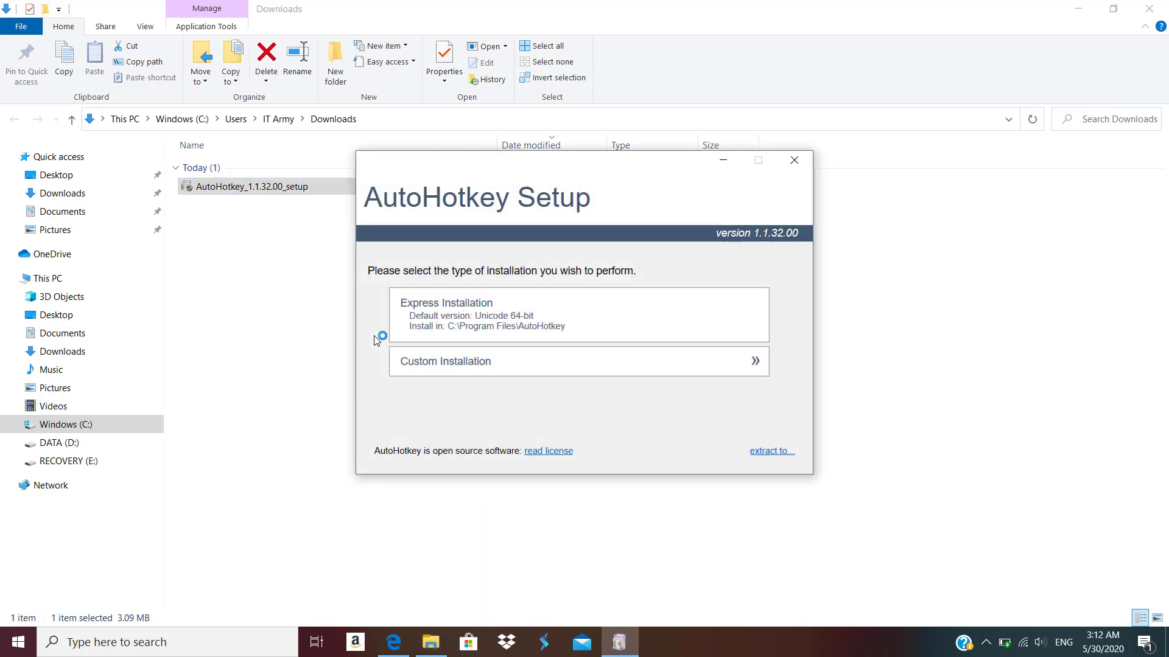
{"action": "left_click", "coordinate": [457, 307]}
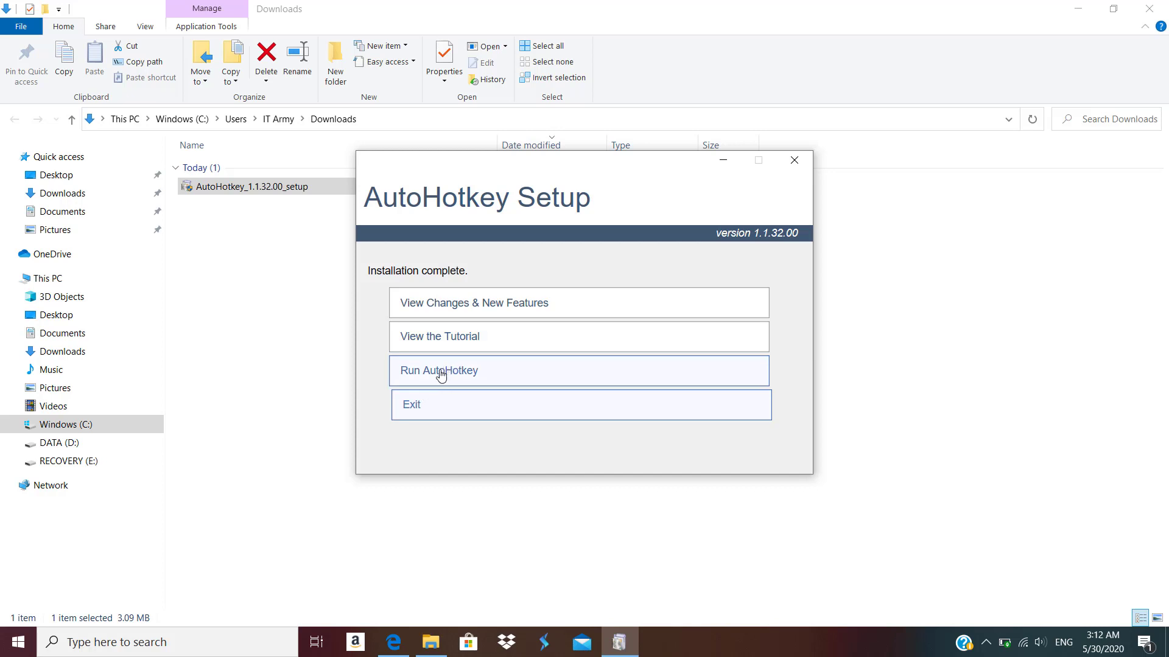
Open the AutoHotkey tutorial from the setup window, maximize the help, and show the List of Keys page under Usage and Syntax.
{"action": "left_click", "coordinate": [445, 339]}
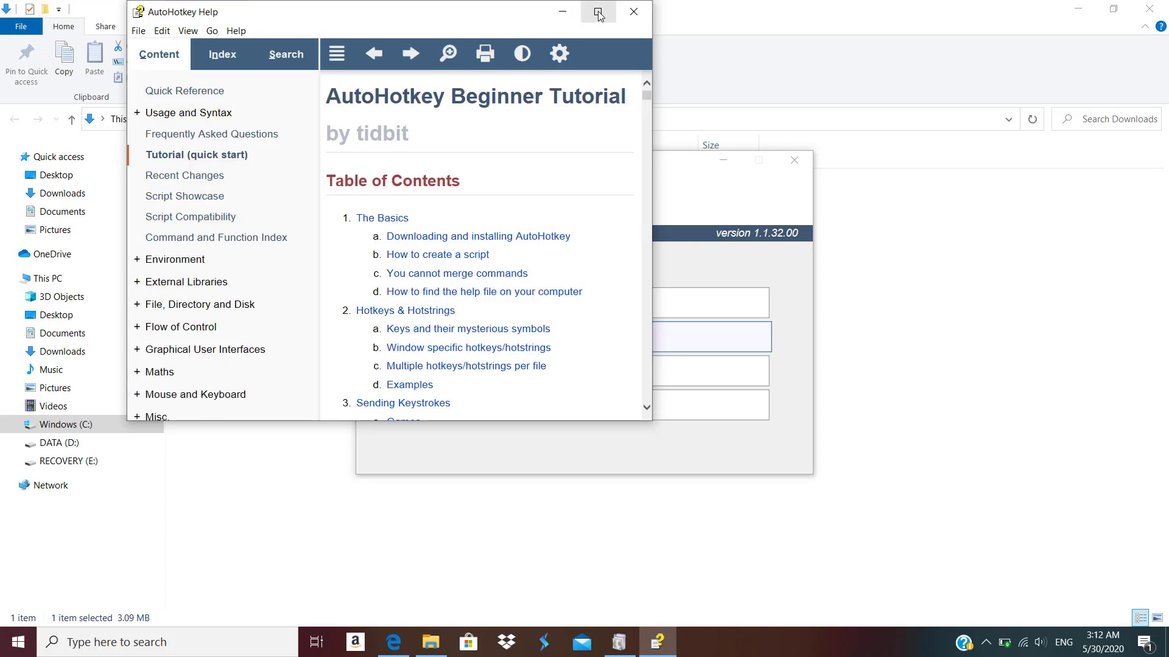
{"action": "left_click", "coordinate": [598, 13]}
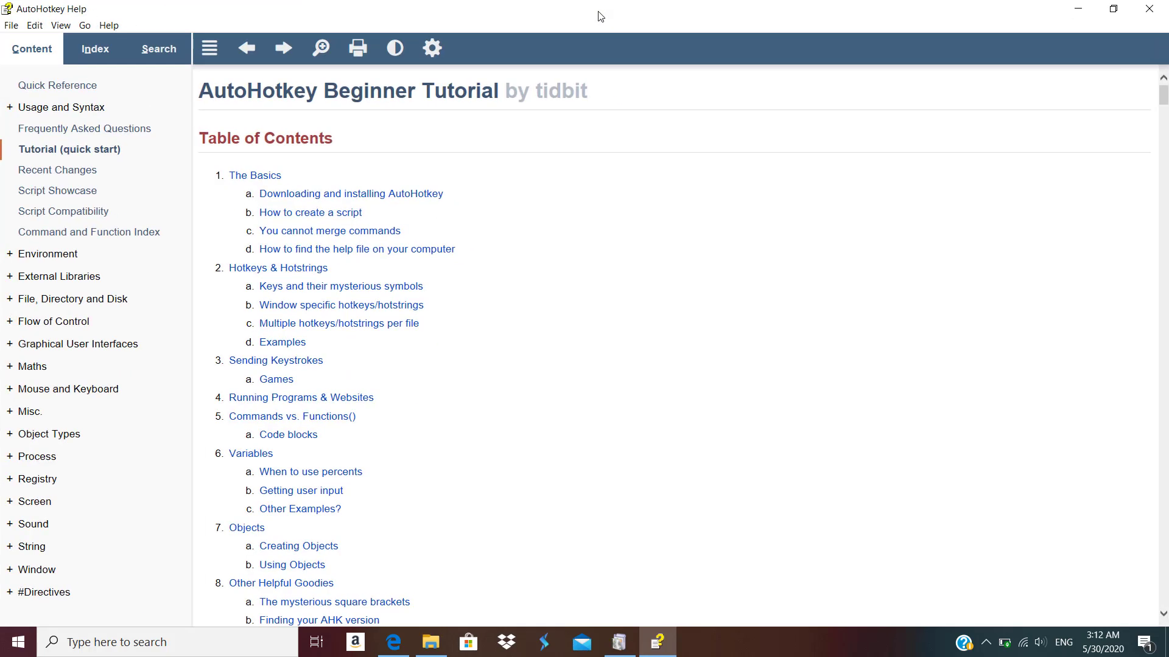
{"action": "left_click", "coordinate": [72, 109]}
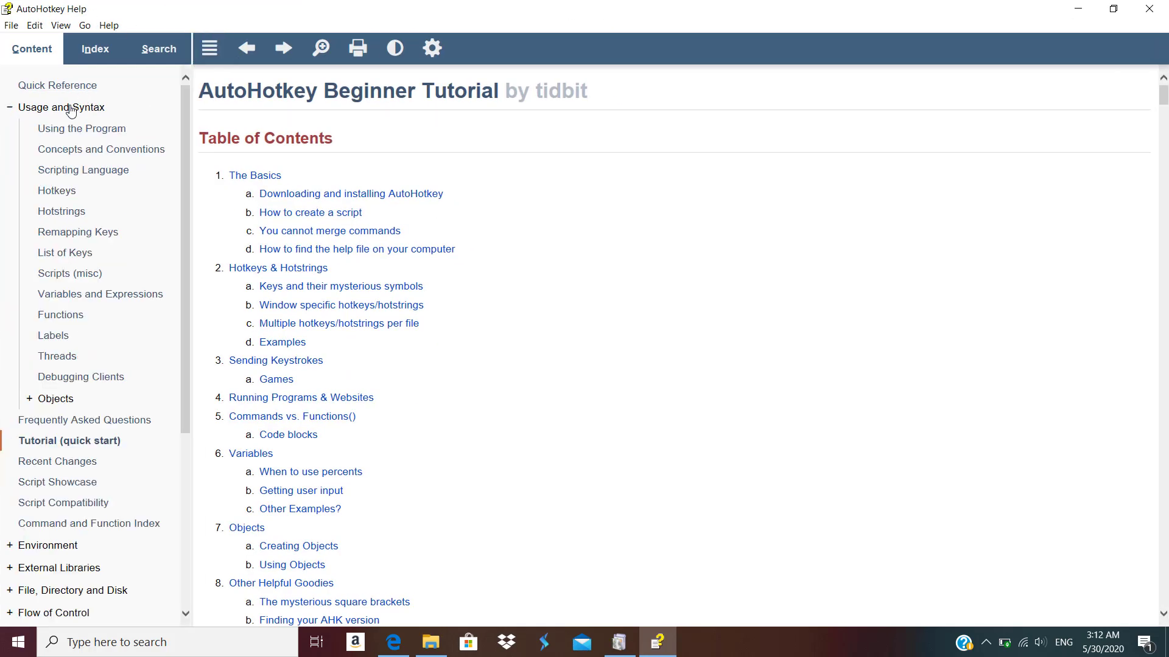
{"action": "left_click", "coordinate": [65, 253]}
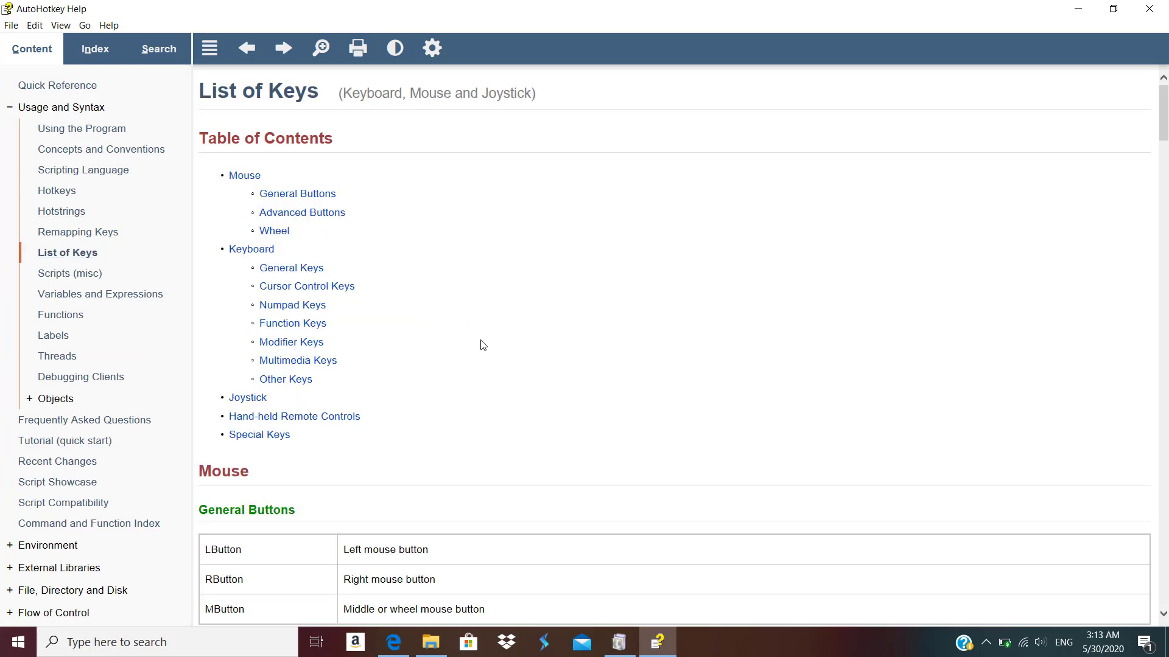
Look through the mouse, general and cursor control keys in the List of Keys, and go to its Modifier Keys section.
{"action": "scroll", "coordinate": [483, 345], "scroll_direction": "down", "scroll_amount": 5}
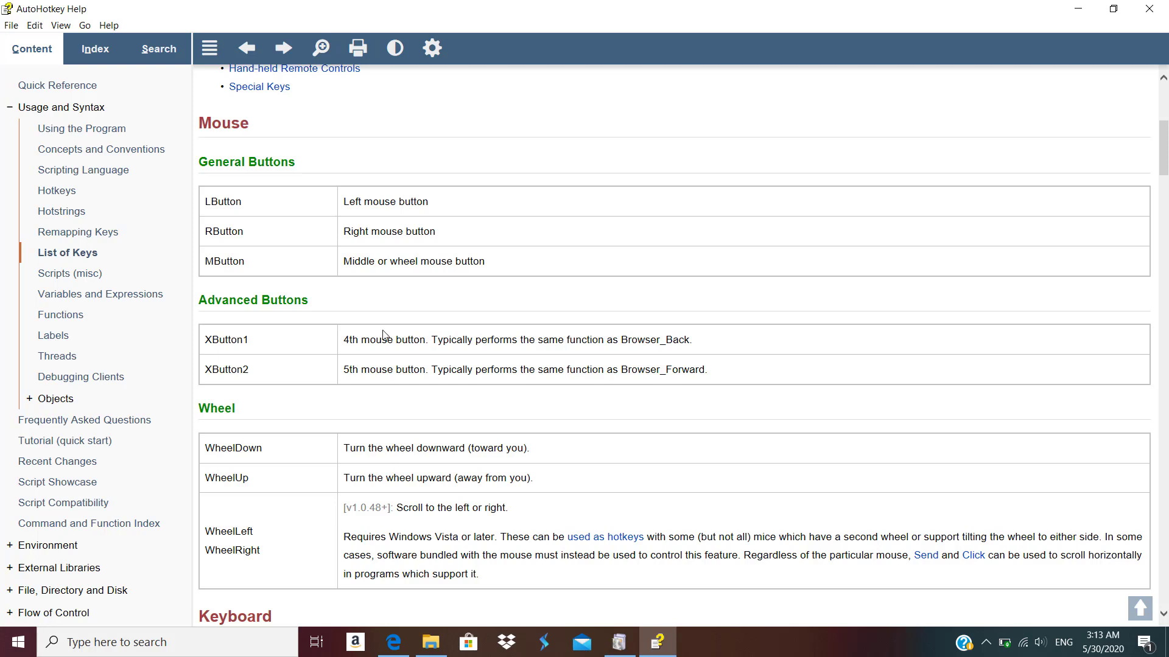
{"action": "scroll", "coordinate": [383, 336], "scroll_direction": "down", "scroll_amount": 15}
{"action": "scroll", "coordinate": [383, 335], "scroll_direction": "up", "scroll_amount": 7}
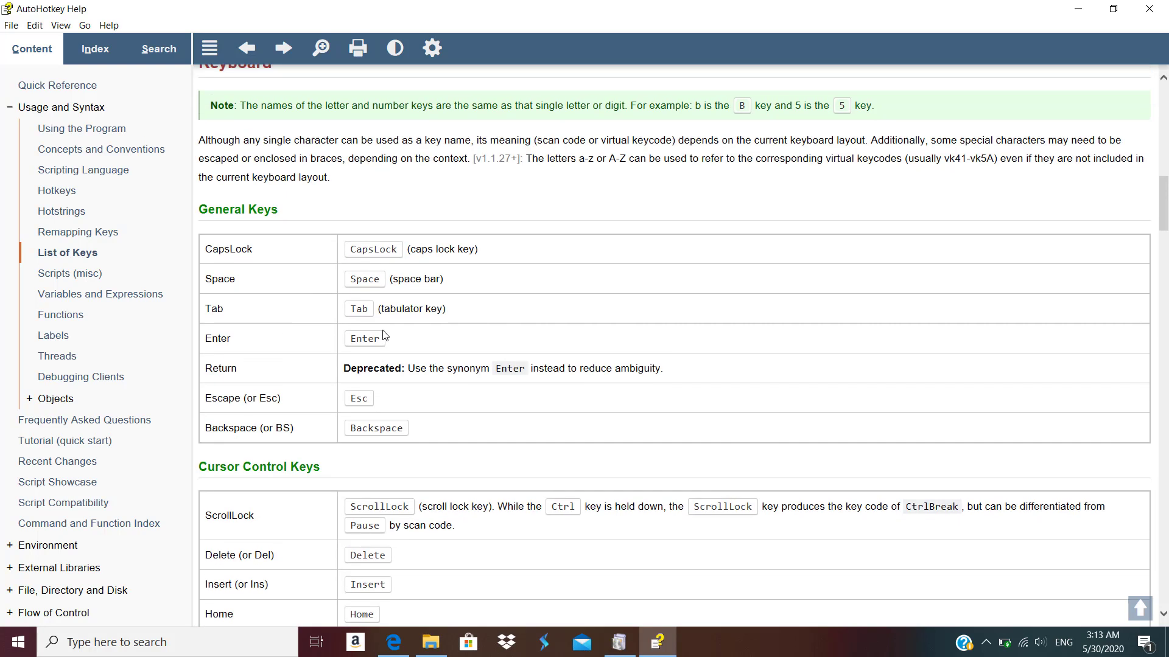
{"action": "scroll", "coordinate": [365, 332], "scroll_direction": "down", "scroll_amount": 3}
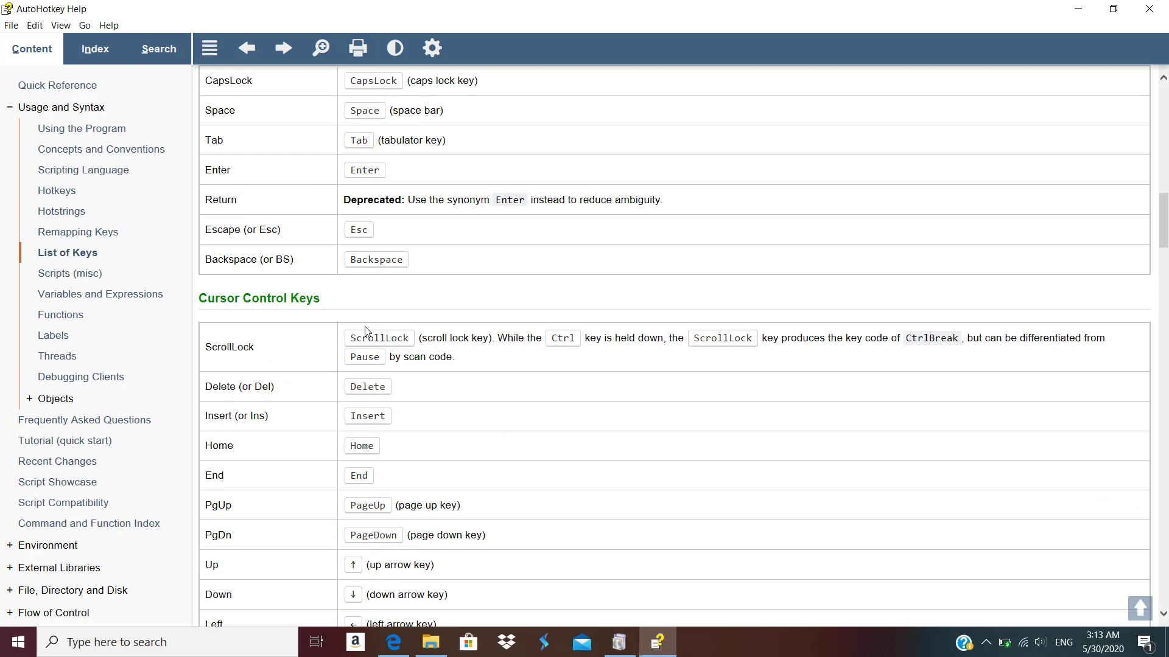
{"action": "scroll", "coordinate": [367, 331], "scroll_direction": "down", "scroll_amount": 8}
{"action": "scroll", "coordinate": [366, 327], "scroll_direction": "up", "scroll_amount": 6}
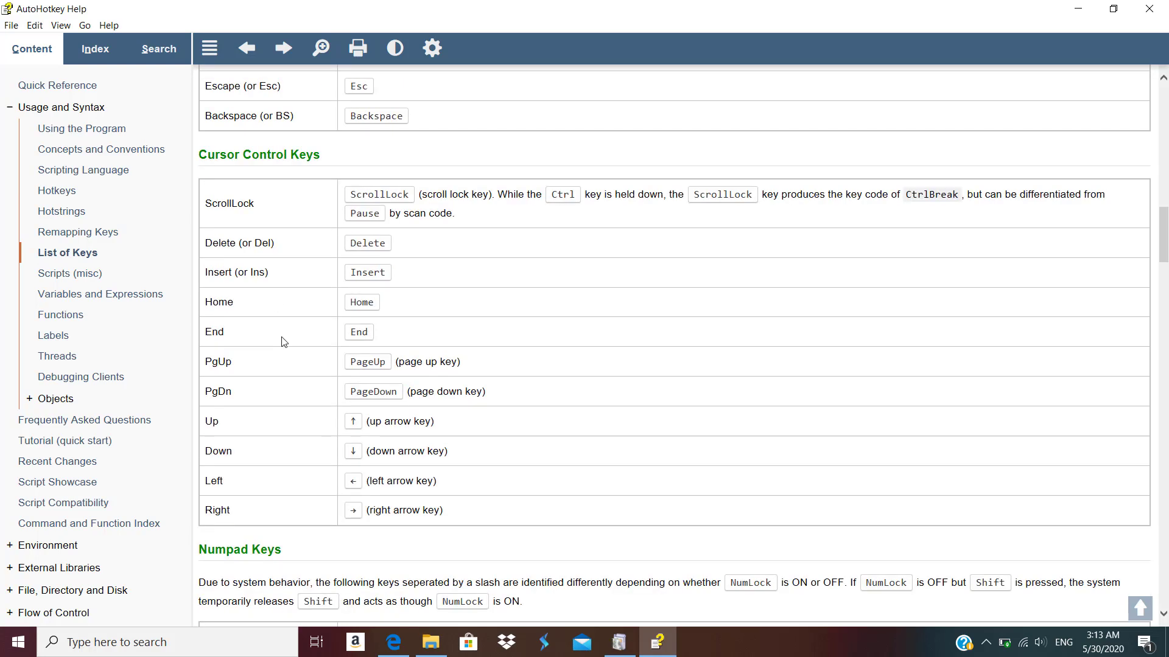
{"action": "scroll", "coordinate": [284, 341], "scroll_direction": "down", "scroll_amount": 1}
{"action": "scroll", "coordinate": [283, 342], "scroll_direction": "down", "scroll_amount": 10}
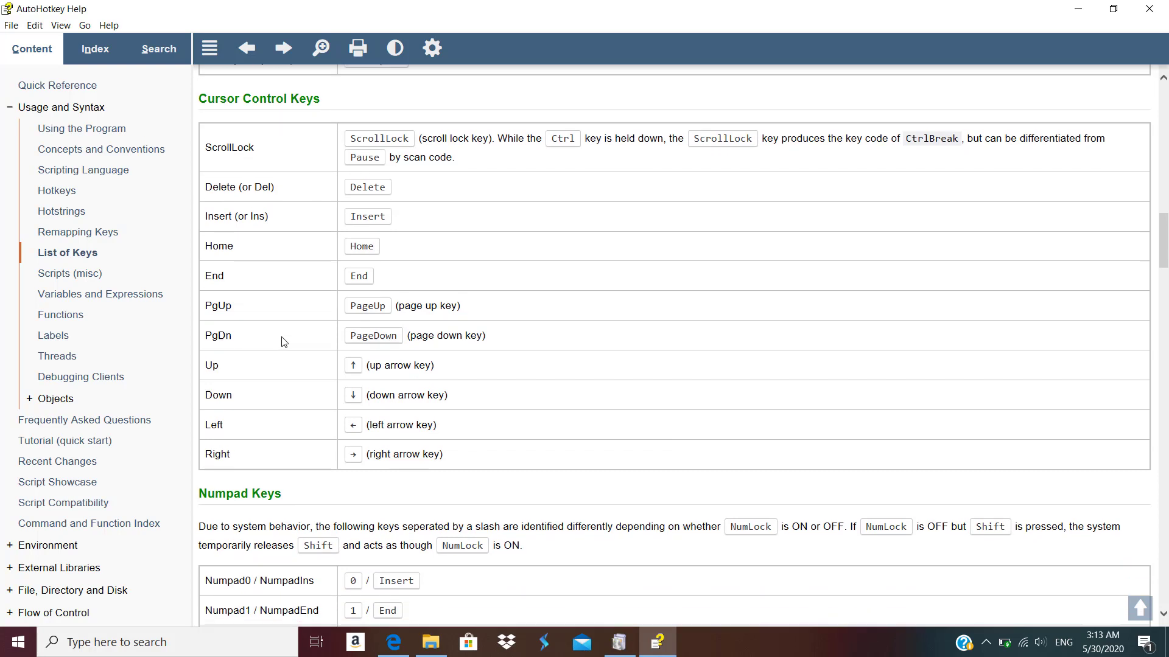
{"action": "scroll", "coordinate": [284, 341], "scroll_direction": "up", "scroll_amount": 20}
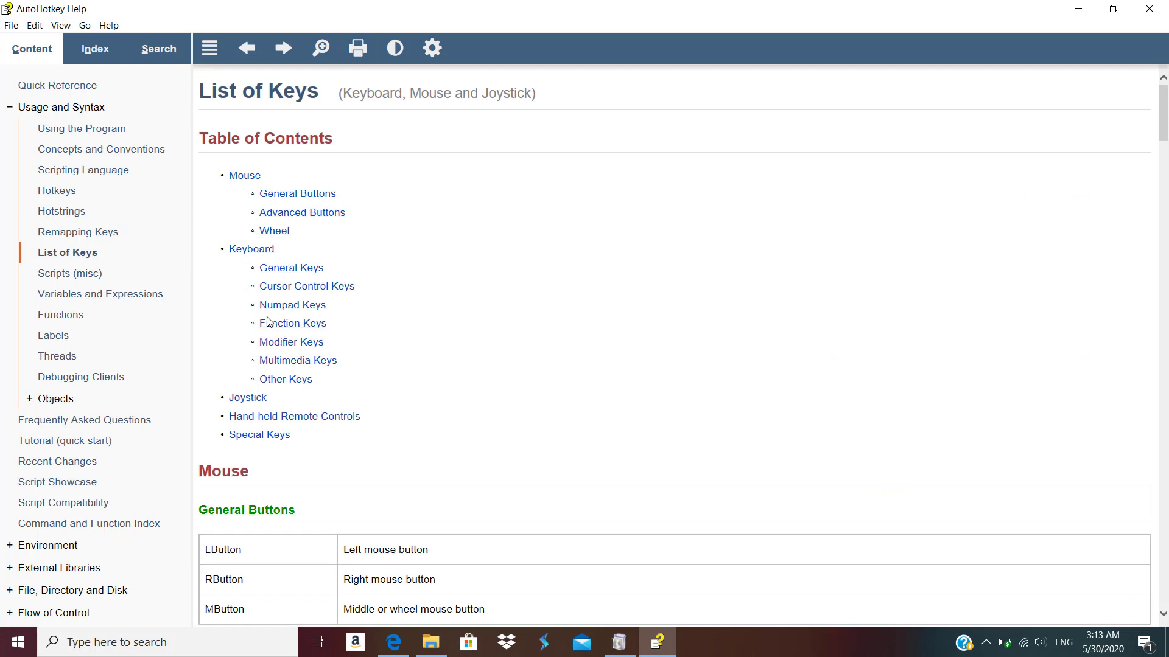
{"action": "left_click", "coordinate": [276, 343]}
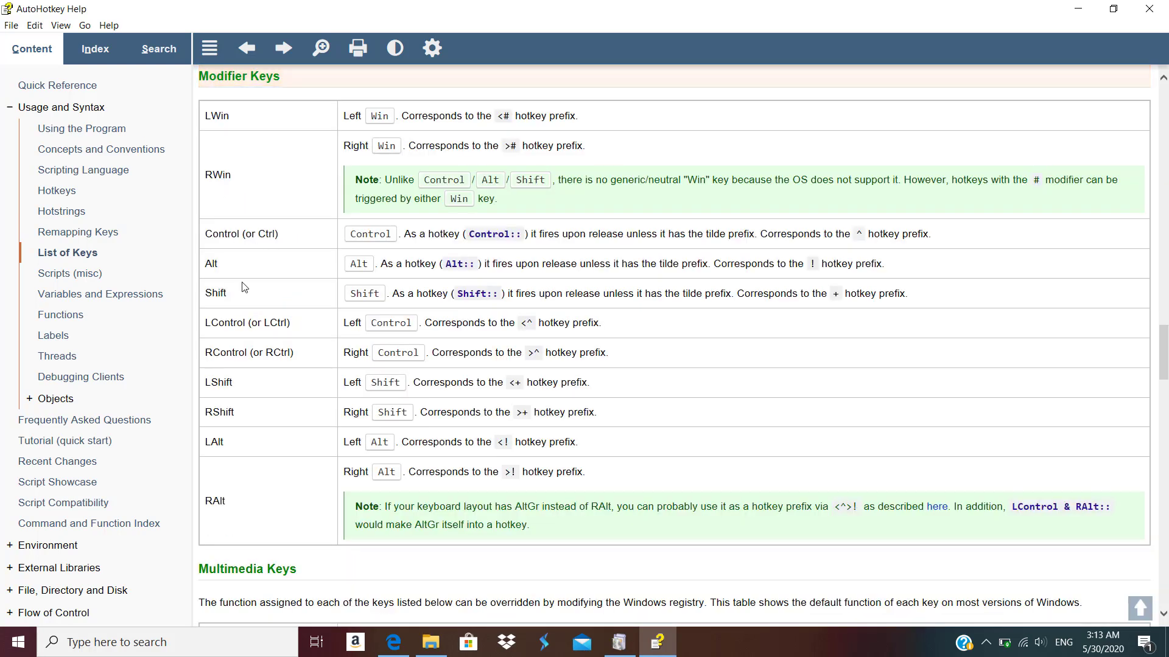
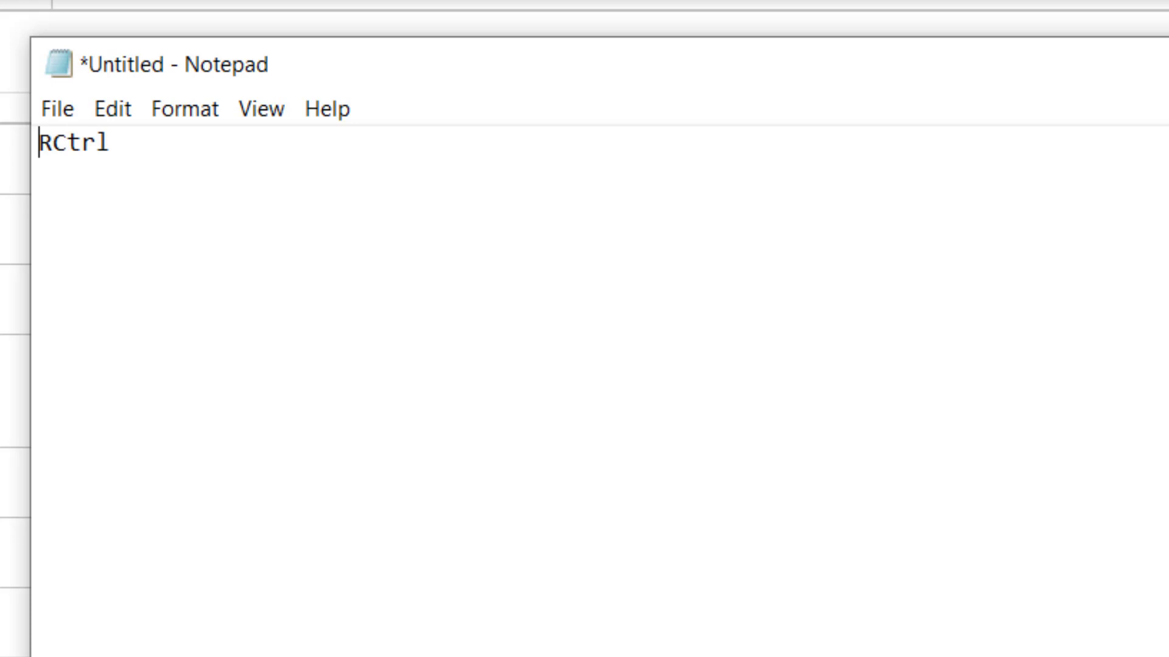
Complete the RCtrl line in the untitled Notepad file so it reads ^RCtrl::send, {AppsKey}.
{"action": "type", "text": "^"}
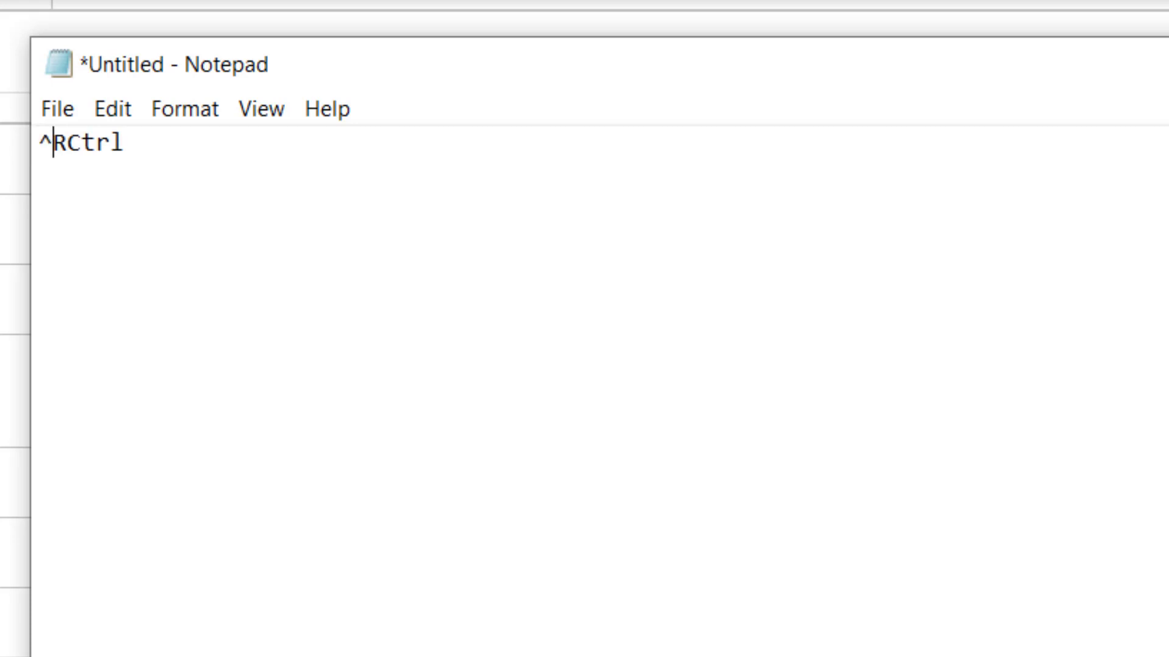
{"action": "left_click", "coordinate": [68, 143]}
{"action": "left_click", "coordinate": [124, 142]}
{"action": "type", "text": "::send"}
{"action": "key", "text": "BackSpace"}
{"action": "type", "text": ", {Apps"}
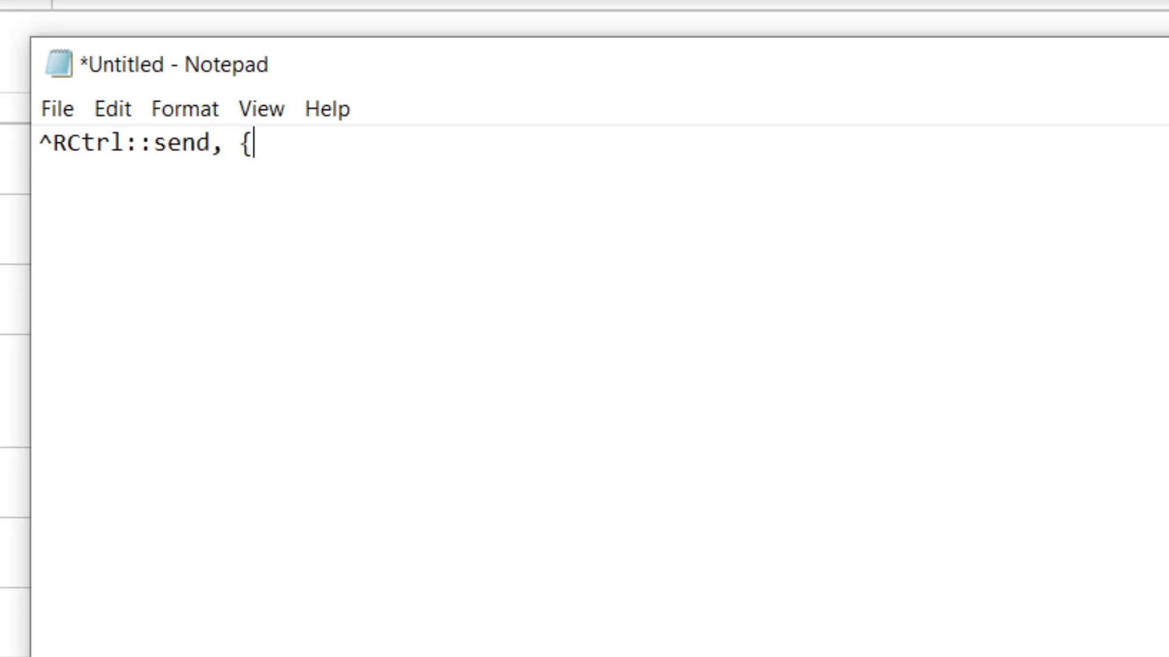
{"action": "type", "text": "Key}"}
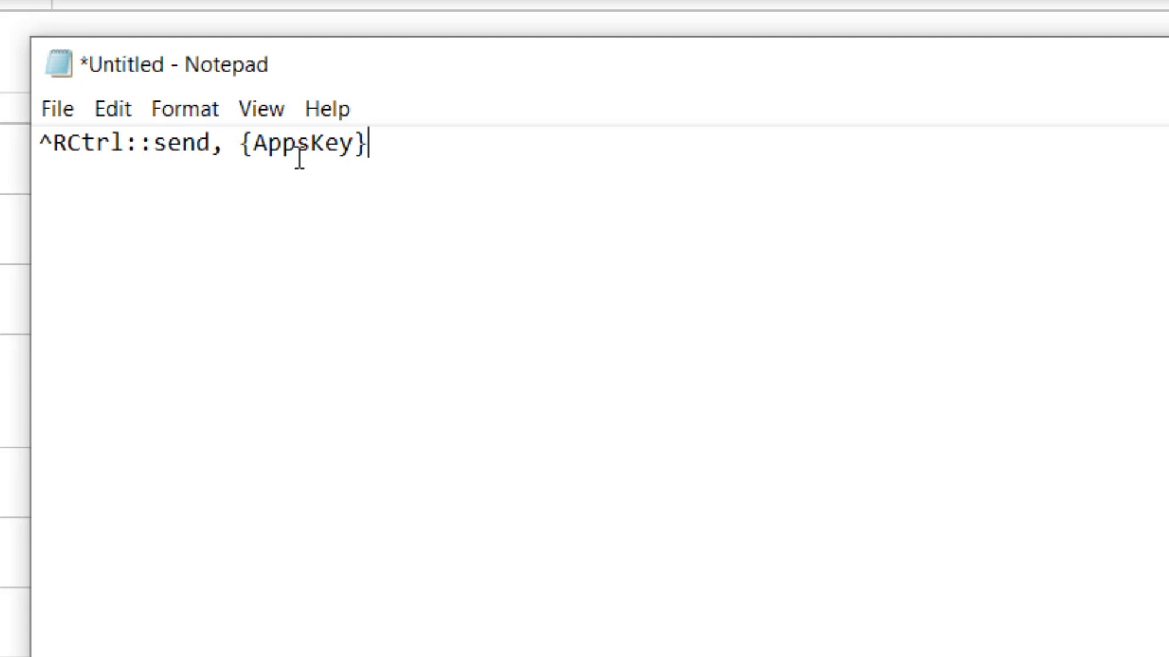
Save the Notepad script to the Desktop as demo.ahk.
{"action": "key", "text": "ctrl+s"}
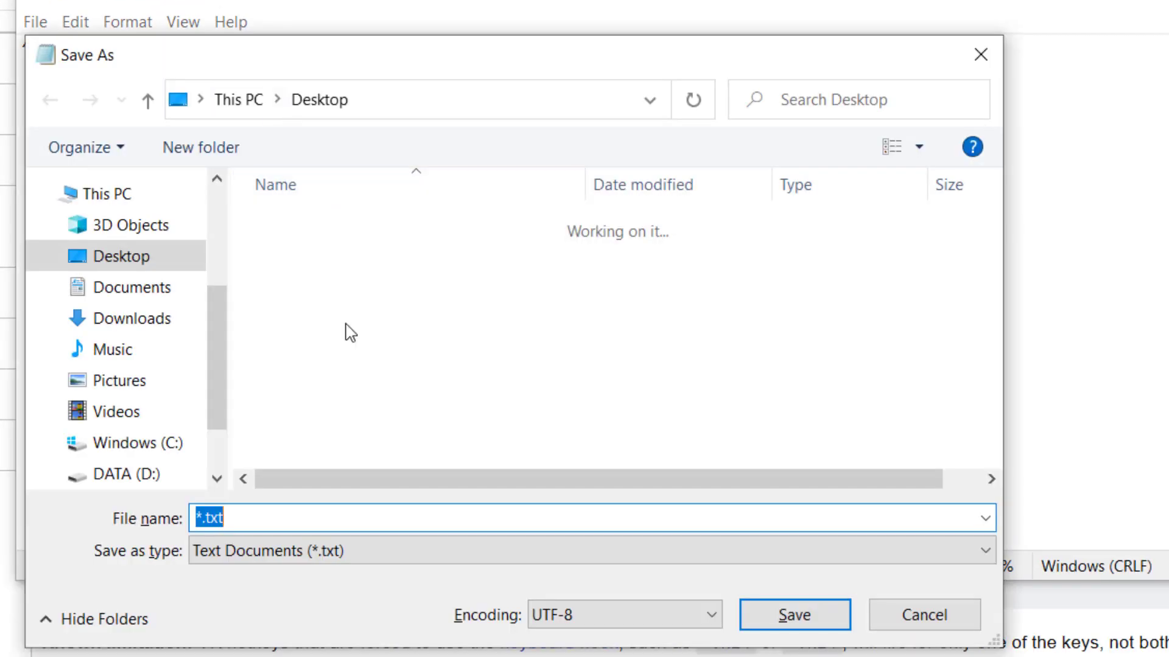
{"action": "type", "text": "demo.ahk"}
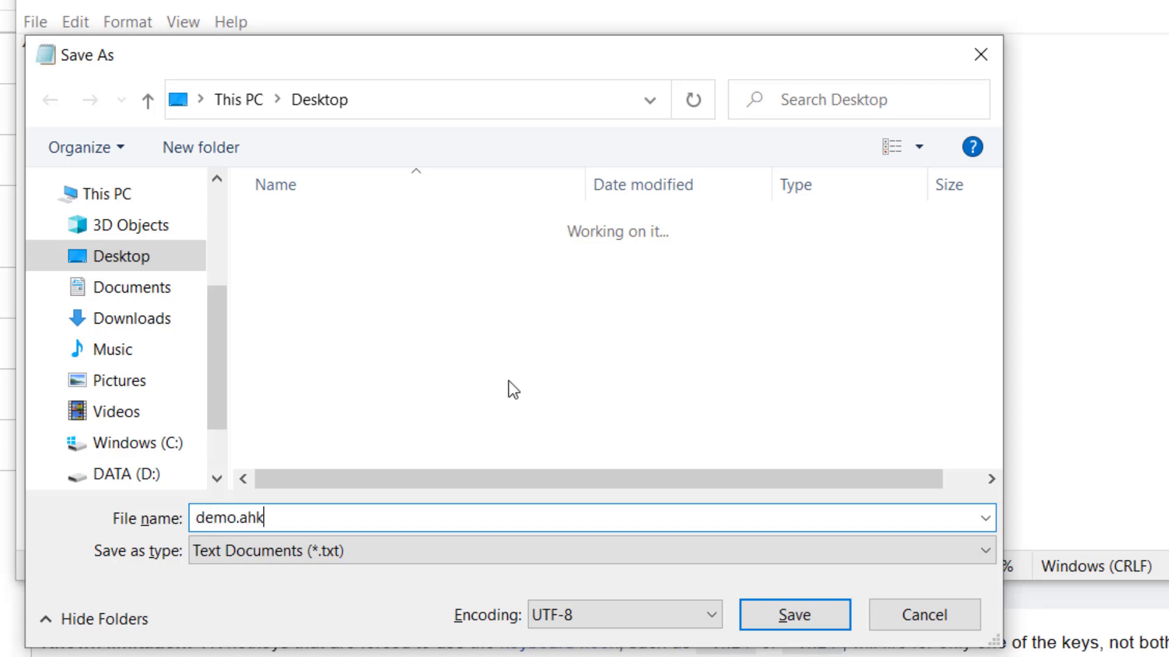
{"action": "left_click", "coordinate": [794, 627]}
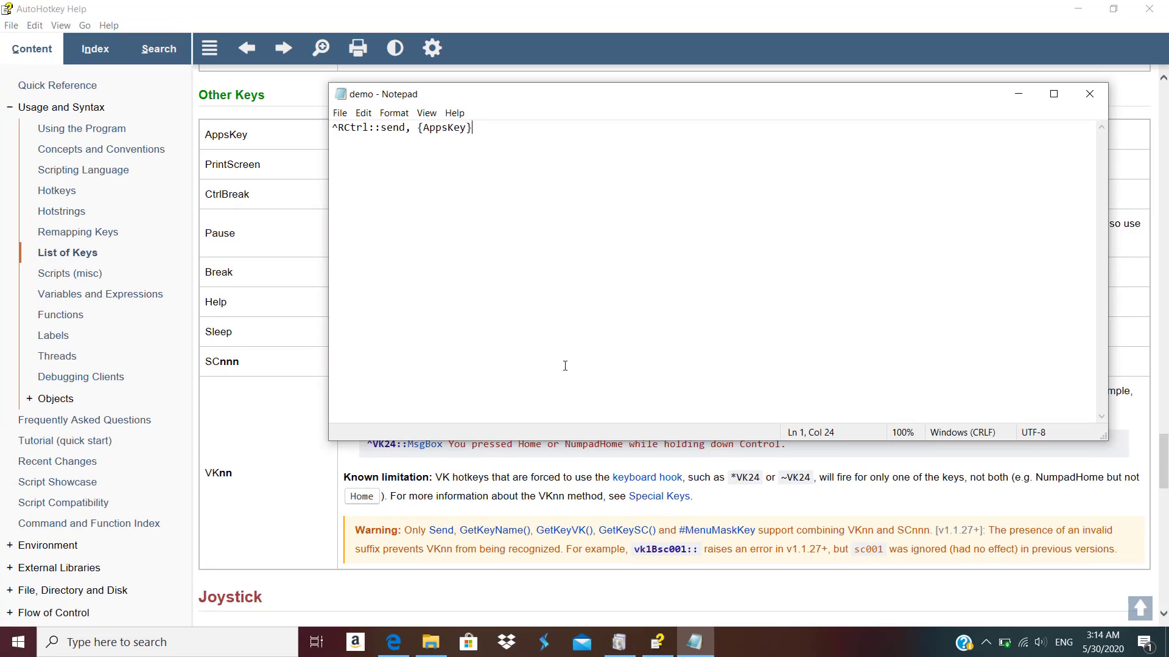
Show the desktop, run the demo script, and check for it among the hidden notification area icons.
{"action": "key", "text": "super+d"}
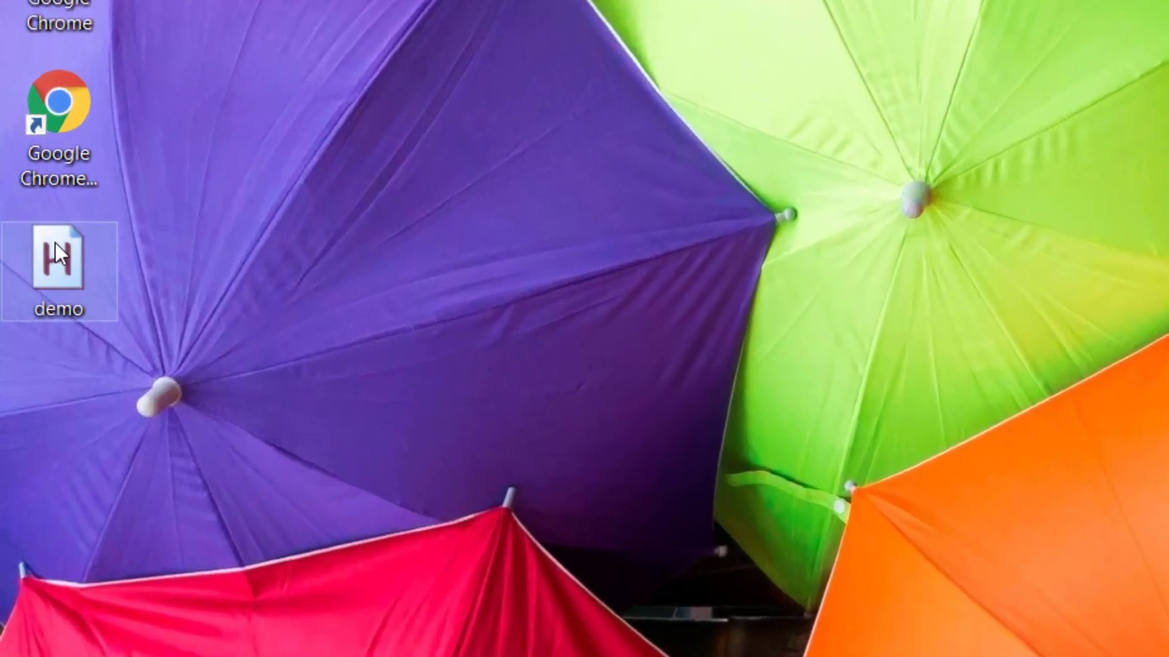
{"action": "right_click", "coordinate": [26, 312]}
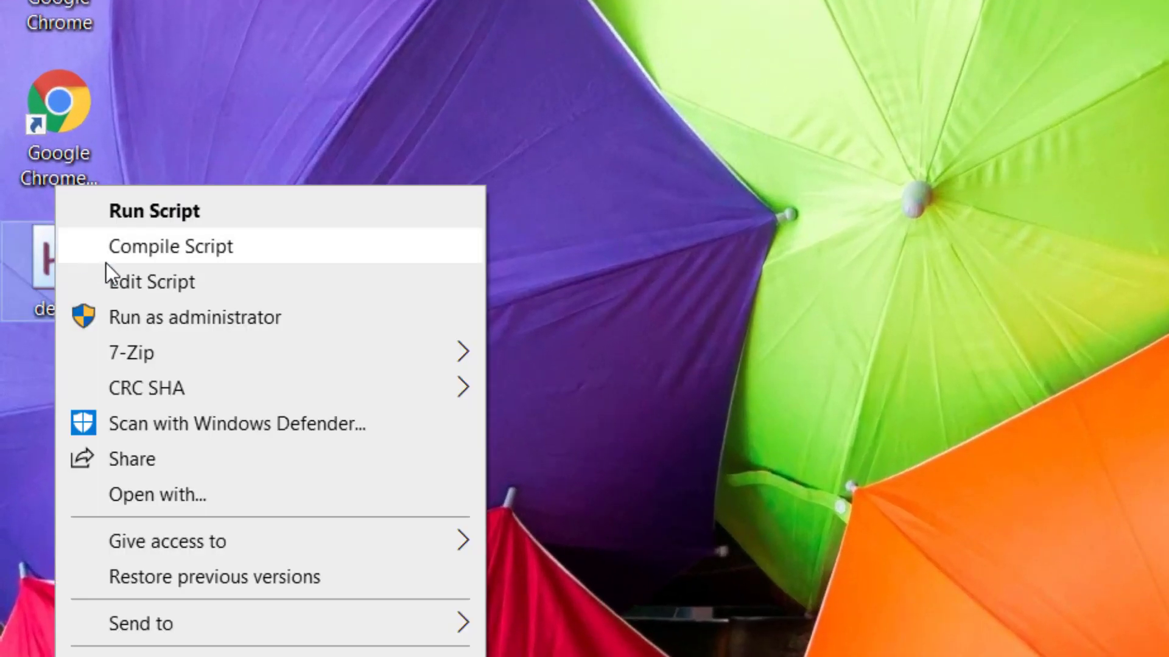
{"action": "left_click", "coordinate": [198, 217]}
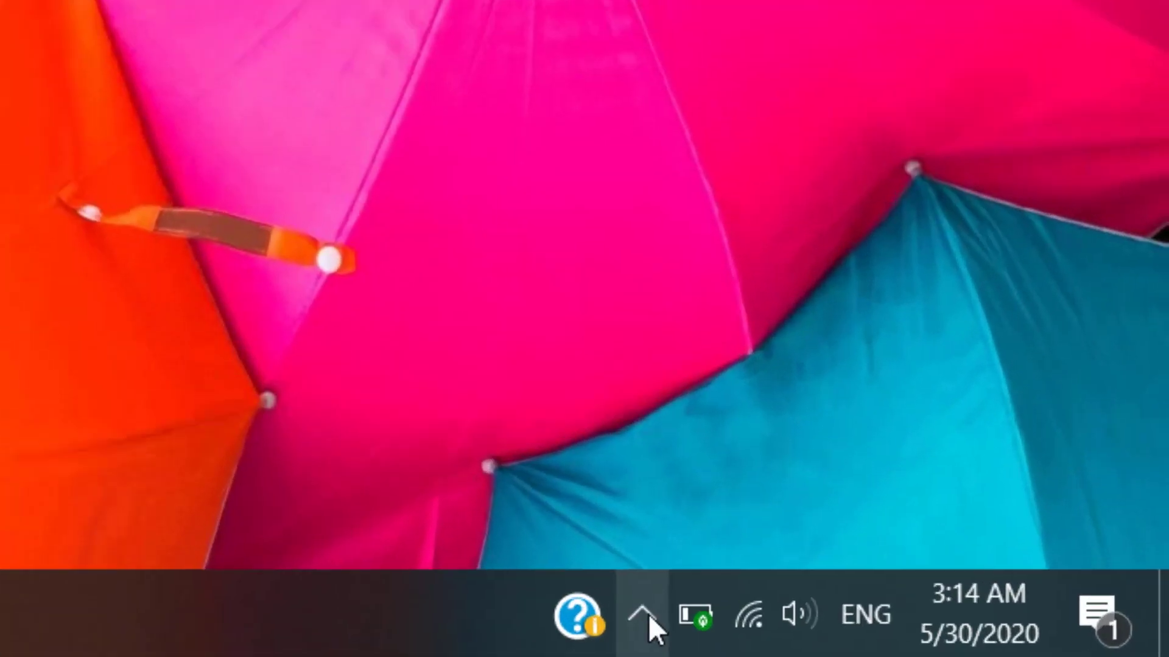
{"action": "left_click", "coordinate": [987, 642]}
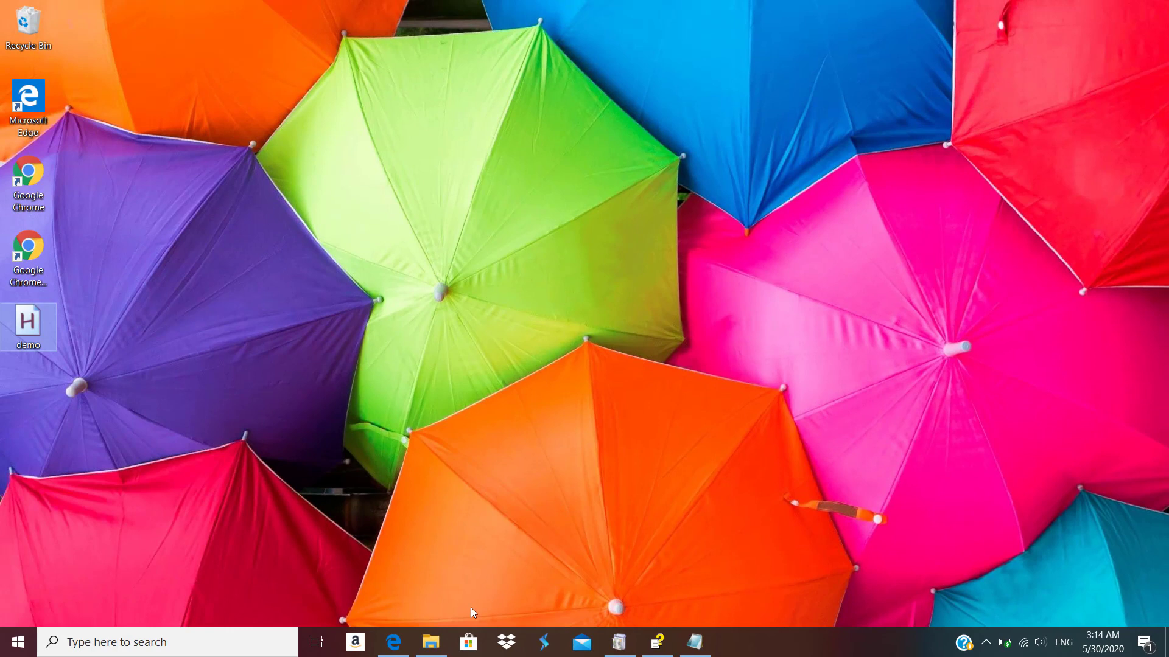
Test the context menu shortcut on AutoHotkey_1.1.32.00_setup in the Downloads folder, and dismiss the menu.
{"action": "left_click", "coordinate": [442, 645]}
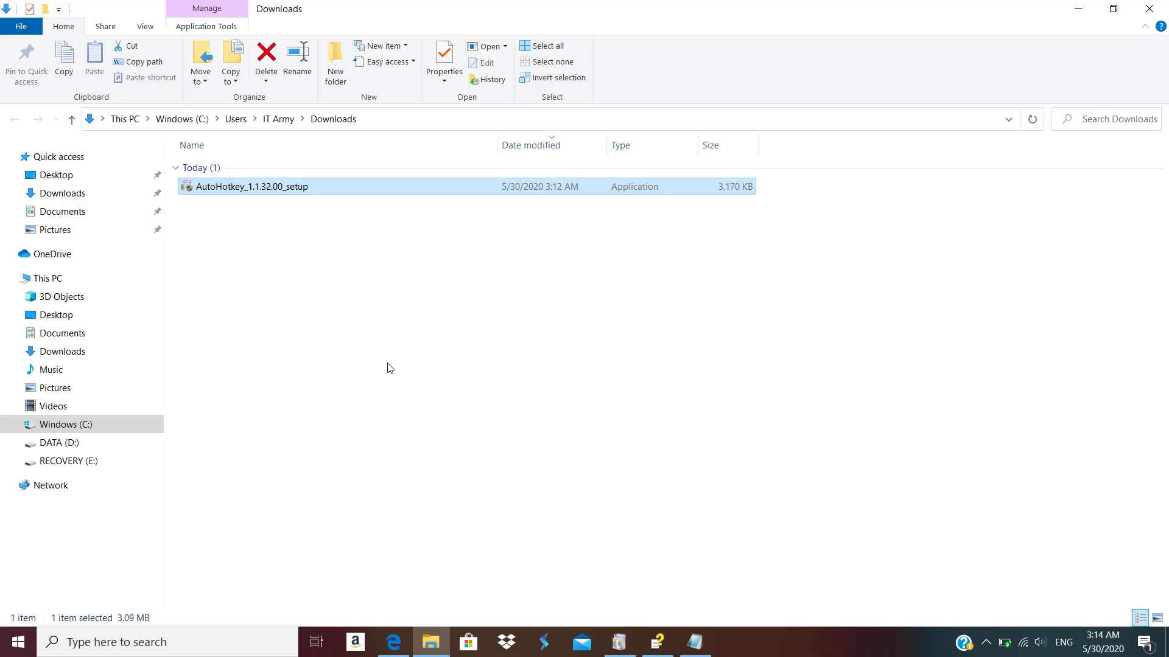
{"action": "key", "text": "shift+F10"}
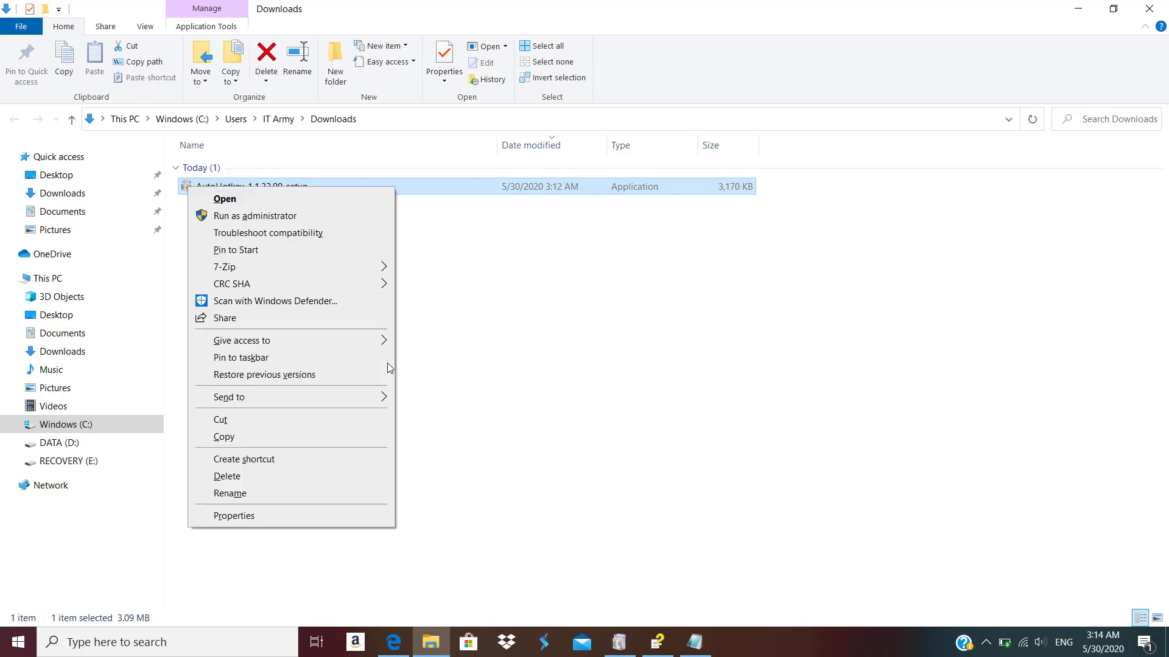
{"action": "left_click", "coordinate": [485, 327]}
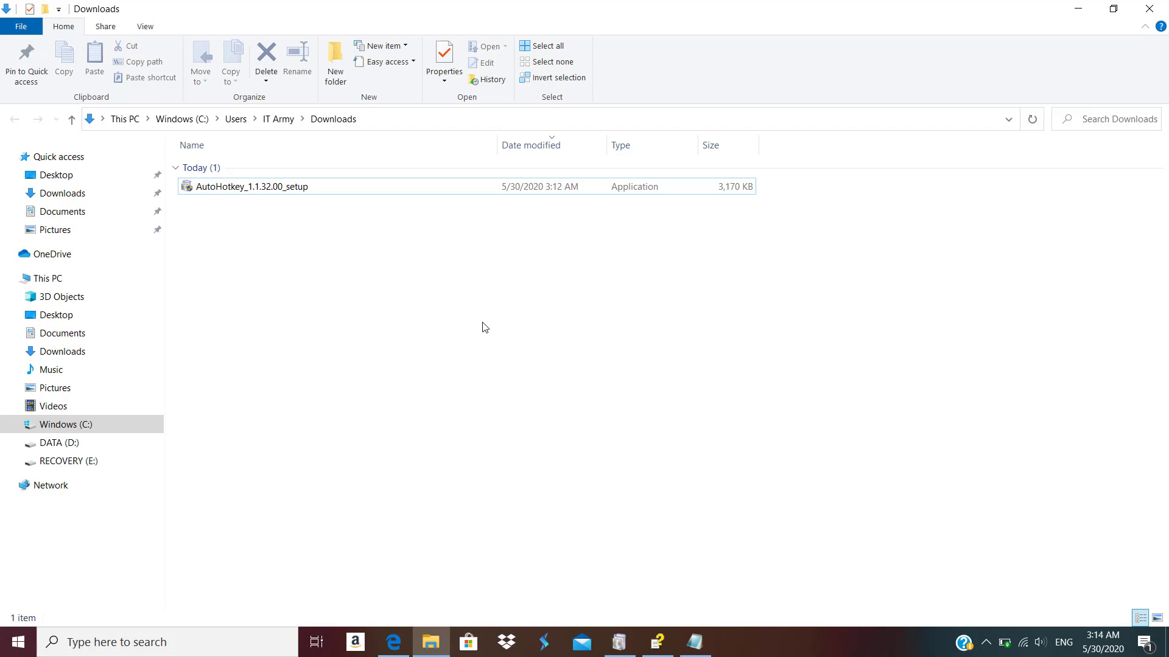
Look at the Notepad script again and view the running AutoHotkey script's notification area options without choosing one.
{"action": "left_click", "coordinate": [694, 644]}
{"action": "left_click", "coordinate": [694, 643]}
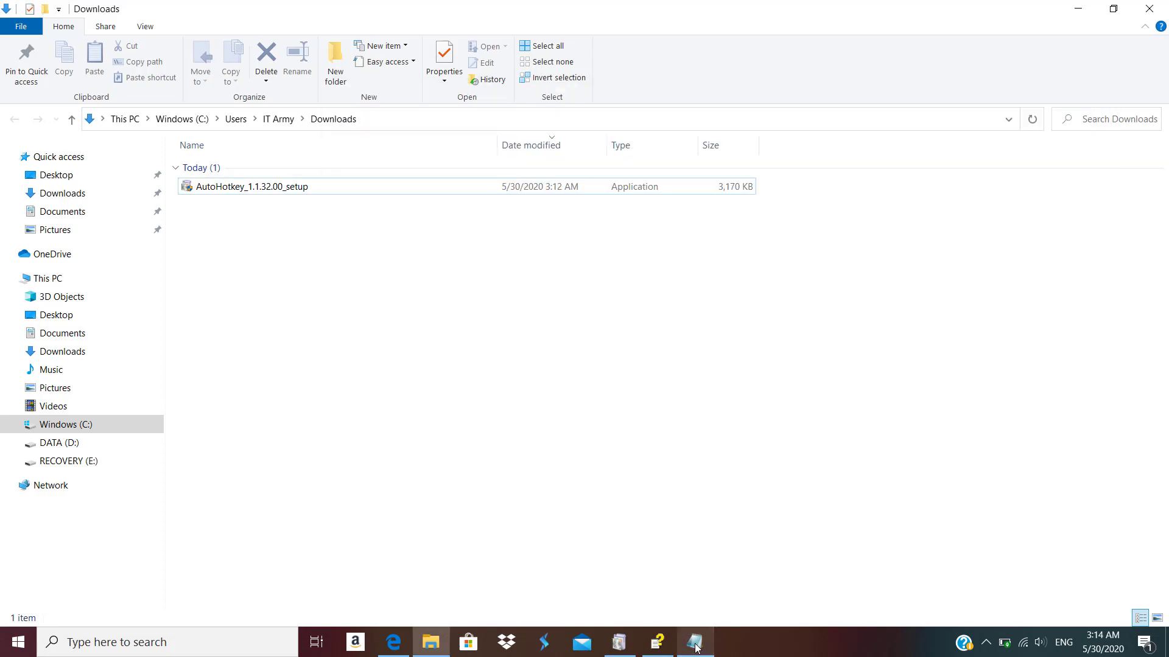
{"action": "left_click", "coordinate": [986, 642]}
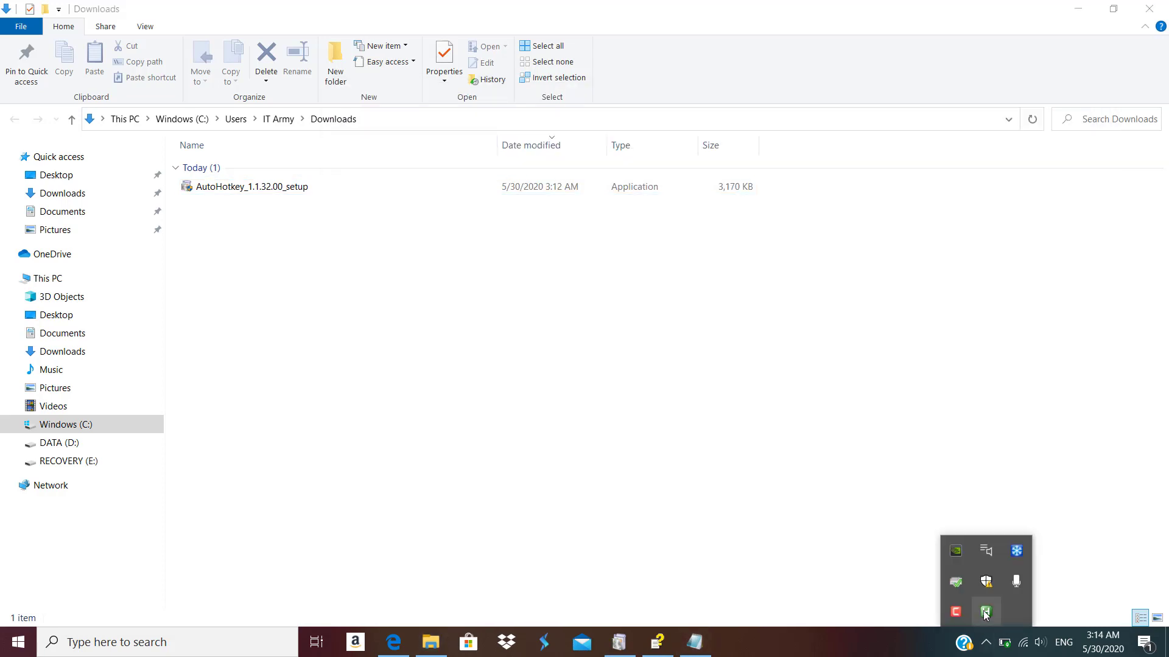
{"action": "right_click", "coordinate": [986, 614]}
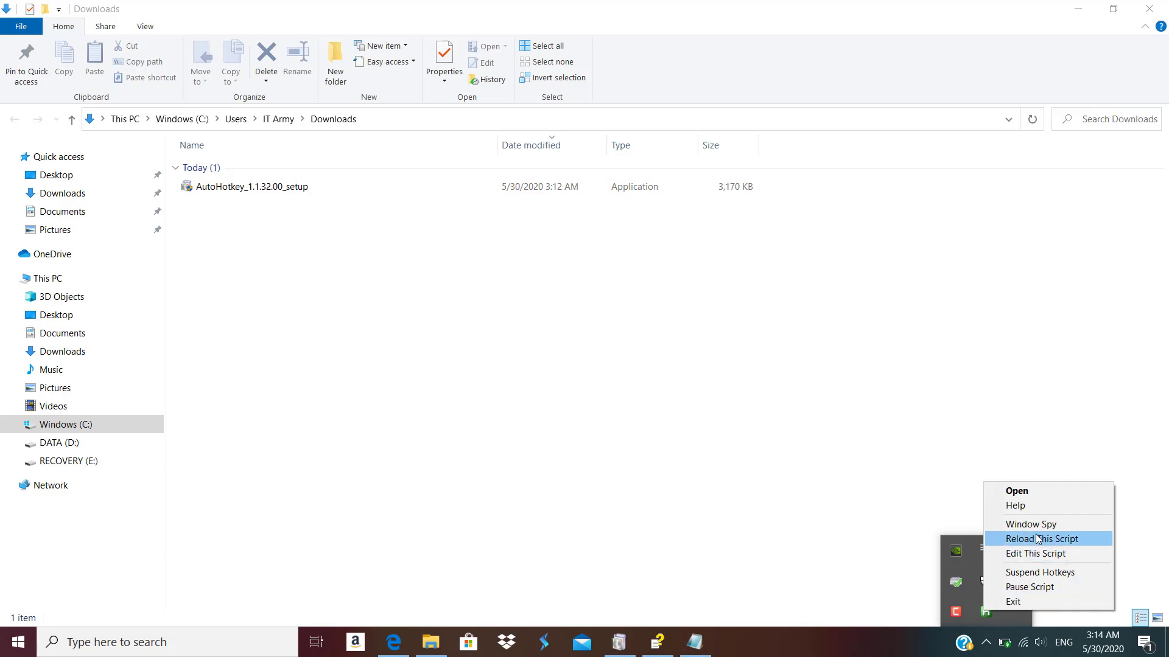
{"action": "left_click", "coordinate": [737, 485]}
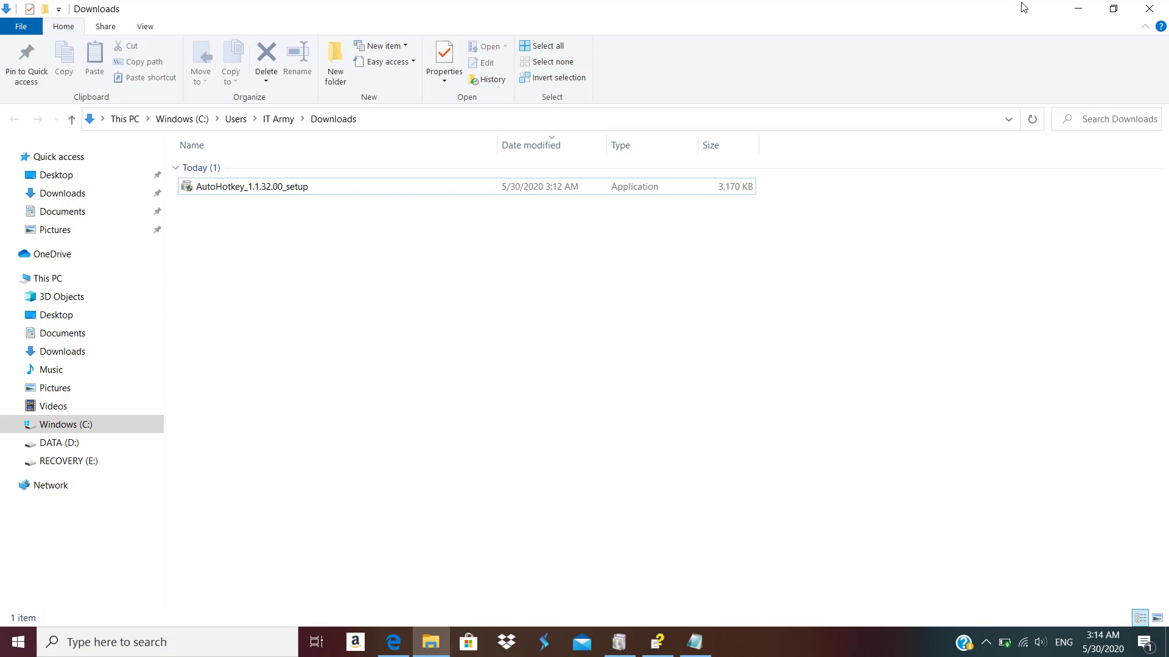
Minimize the Downloads window and open the Windows Startup folder through the Run dialog.
{"action": "left_click", "coordinate": [1077, 9]}
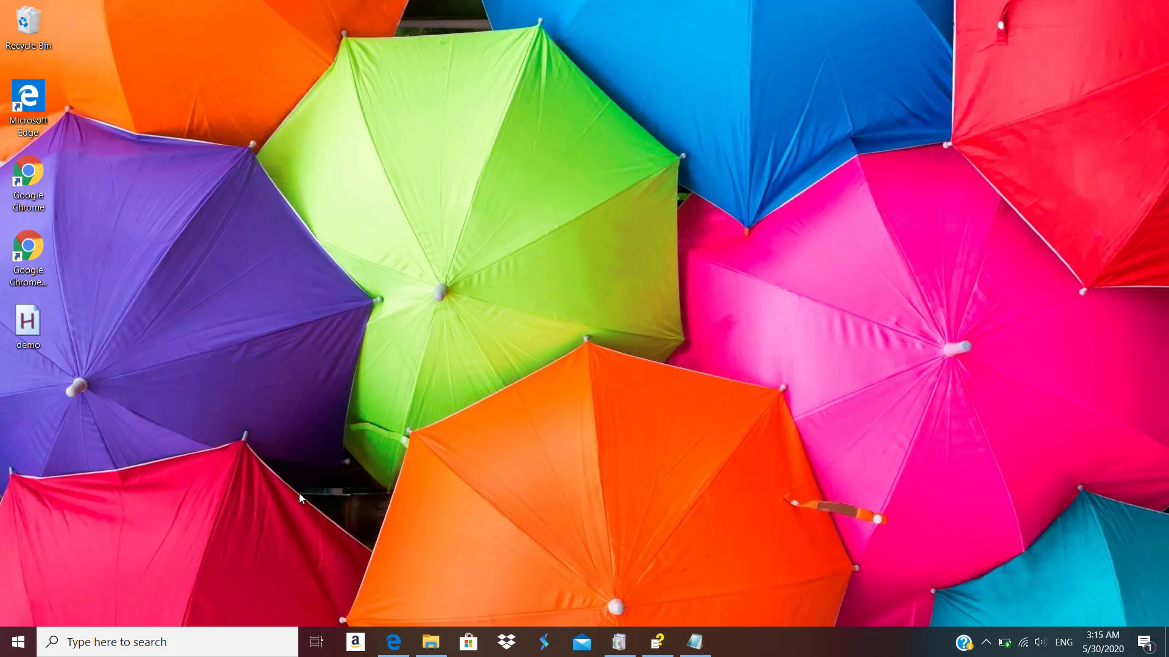
{"action": "key", "text": "super+r"}
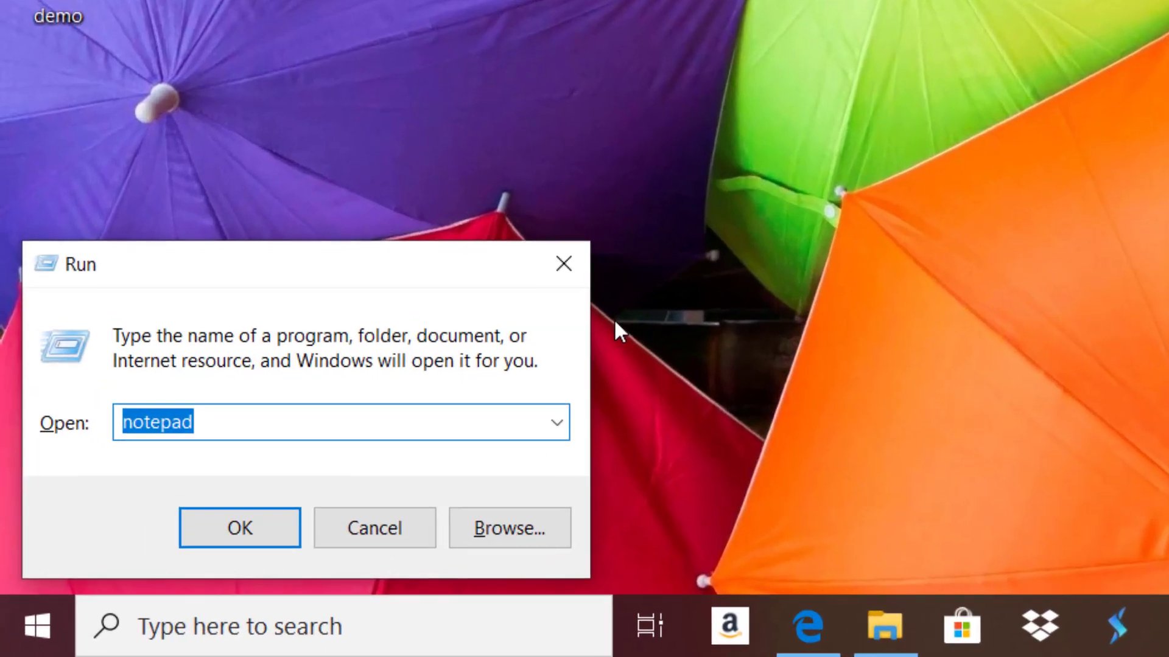
{"action": "type", "text": "s"}
{"action": "key", "text": "Down"}
{"action": "key", "text": "Return"}
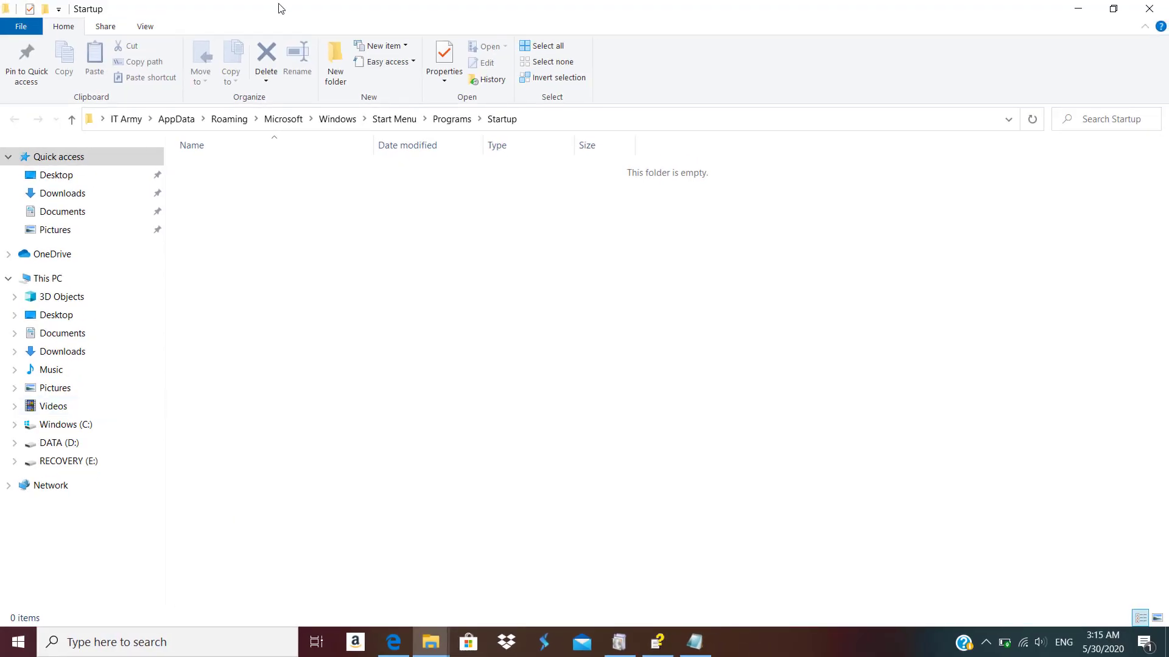
Restore the Startup window to a smaller size, create a shortcut to the desktop's demo script in it, and close the folder.
{"action": "double_click", "coordinate": [280, 9]}
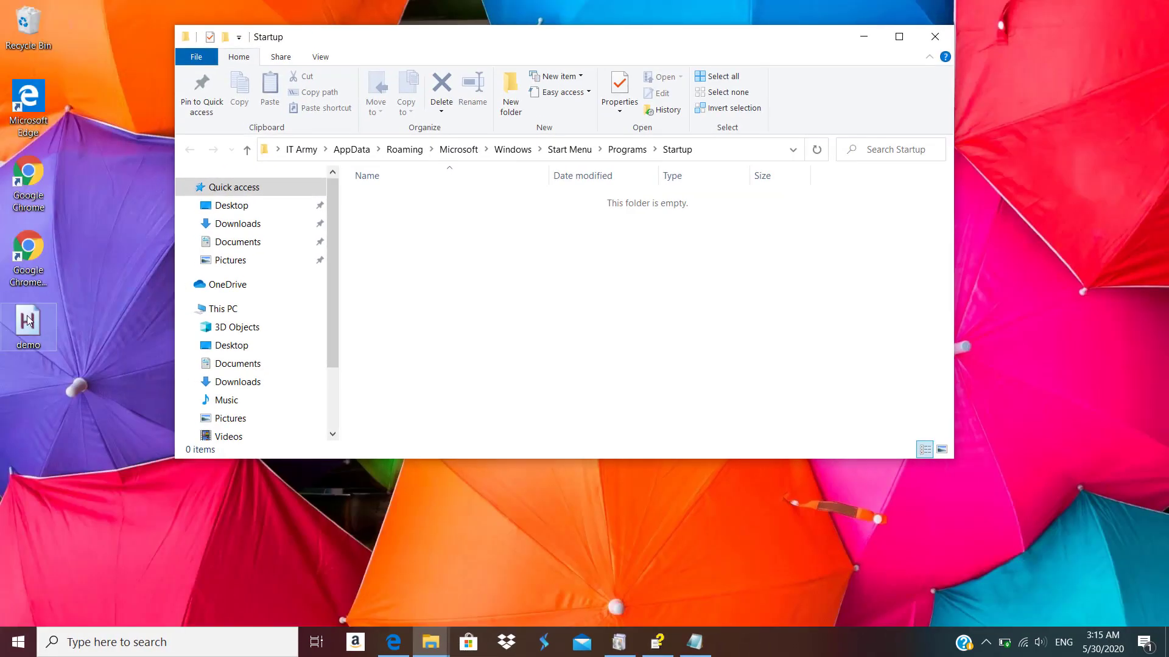
{"action": "left_click_drag", "start_coordinate": [27, 315], "coordinate": [400, 263]}
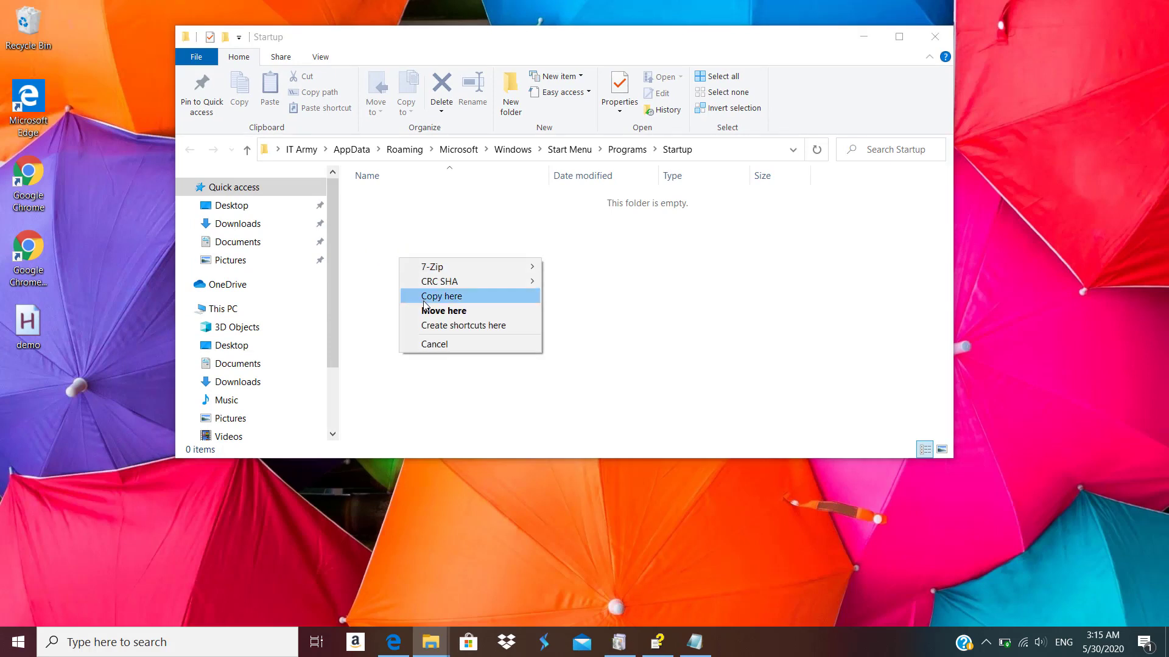
{"action": "left_click", "coordinate": [450, 326]}
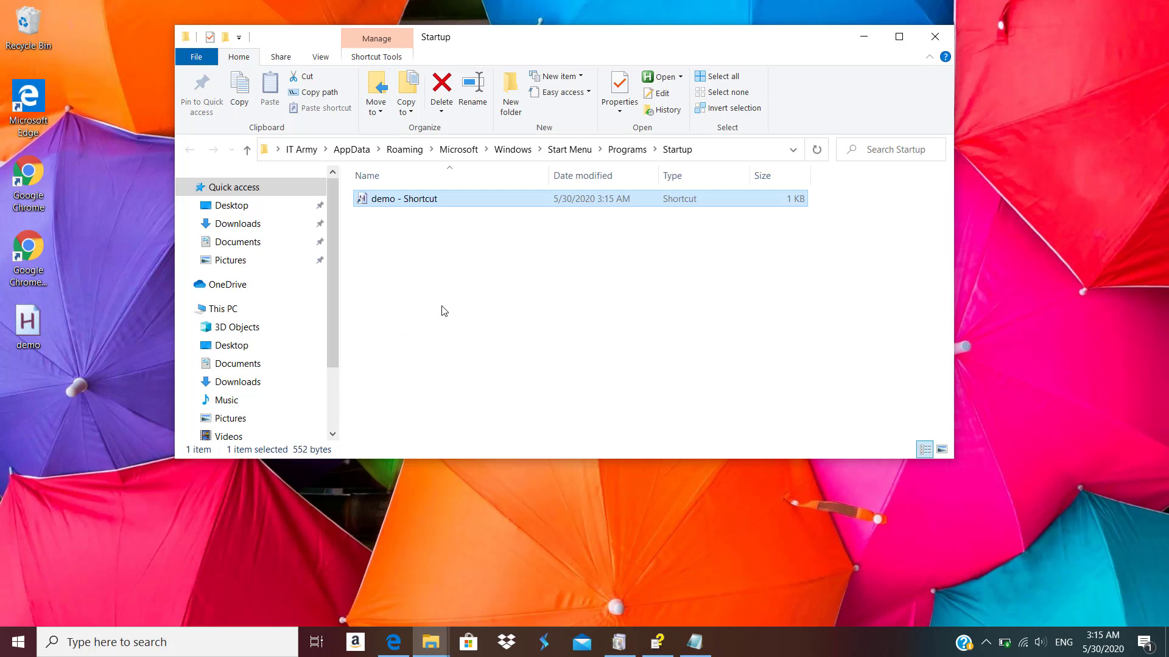
{"action": "left_click", "coordinate": [937, 39]}
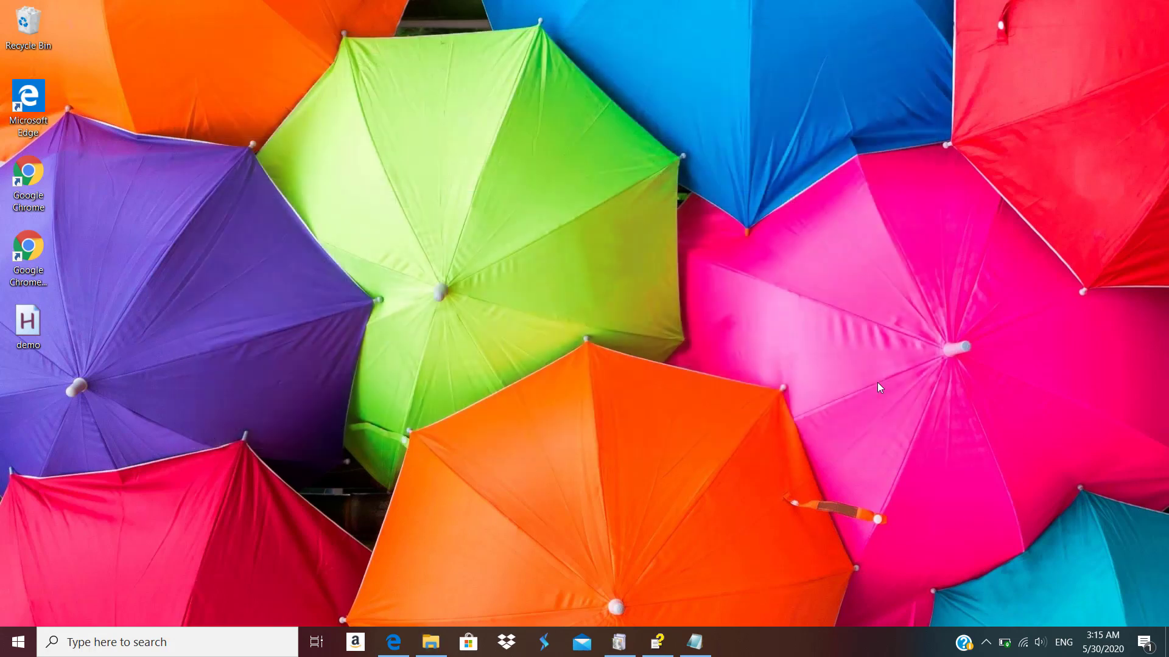